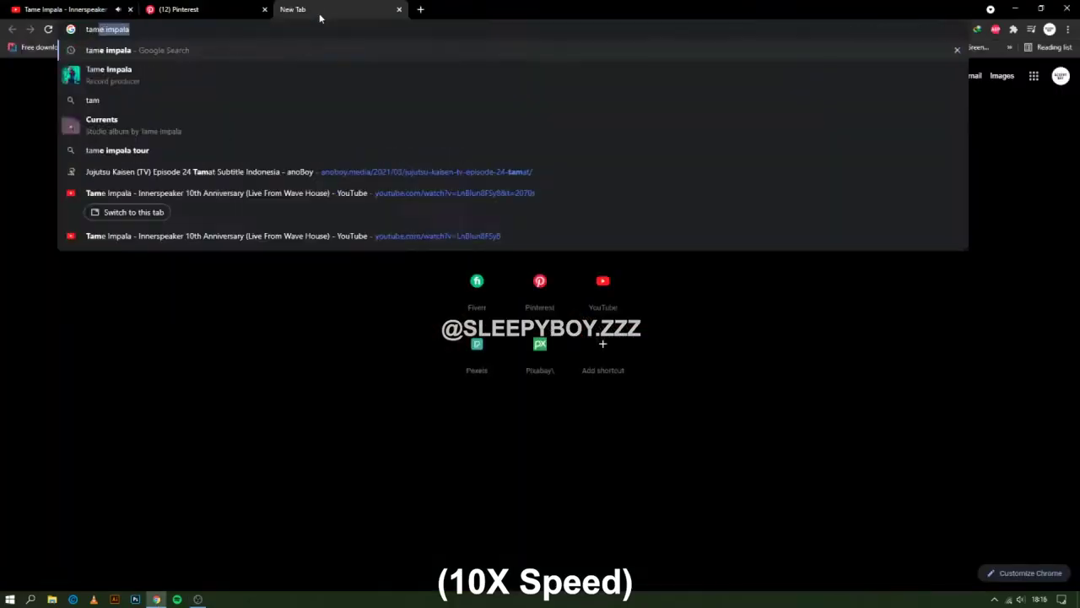
Step: Search Google Images for 'tame impala' and save the first previewed photo to Pictures
{"action": "key", "text": "Return"}
{"action": "right_click", "coordinate": [815, 261]}
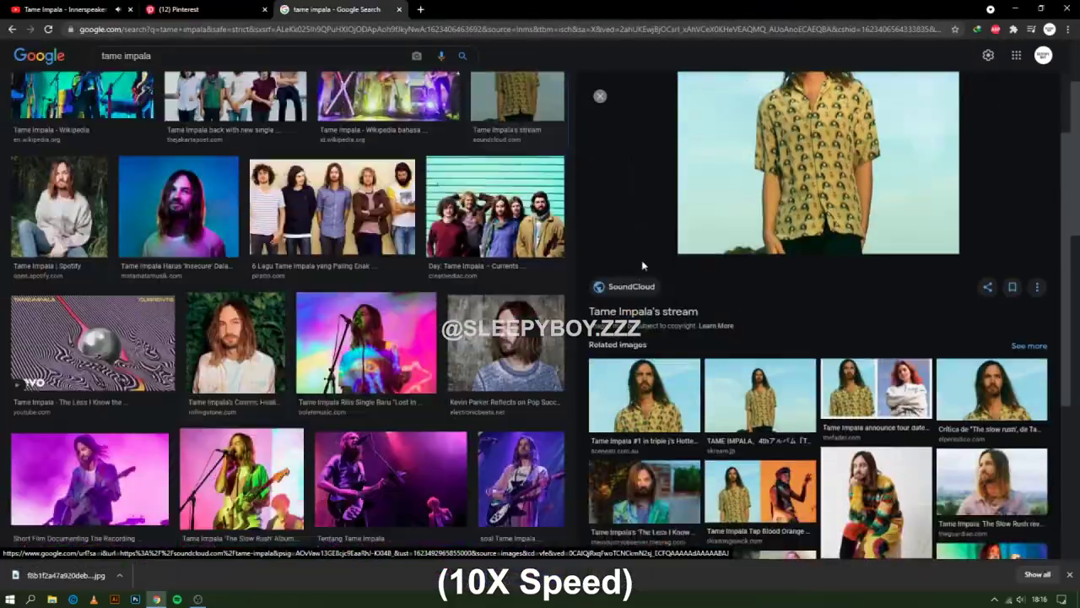
{"action": "left_click", "coordinate": [236, 173]}
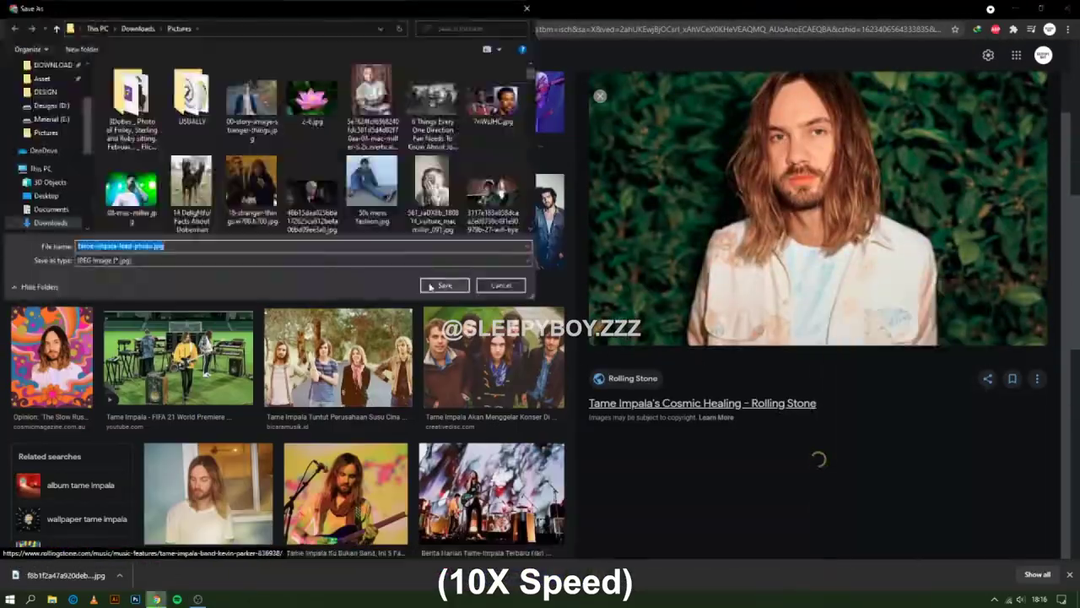
{"action": "key", "text": "Return"}
{"action": "scroll", "coordinate": [452, 354], "scroll_direction": "down", "scroll_amount": 3}
Step: Preview several more results, including the nima photo, and open the NR Magazine page
{"action": "left_click", "coordinate": [388, 101]}
{"action": "scroll", "coordinate": [732, 337], "scroll_direction": "down", "scroll_amount": 3}
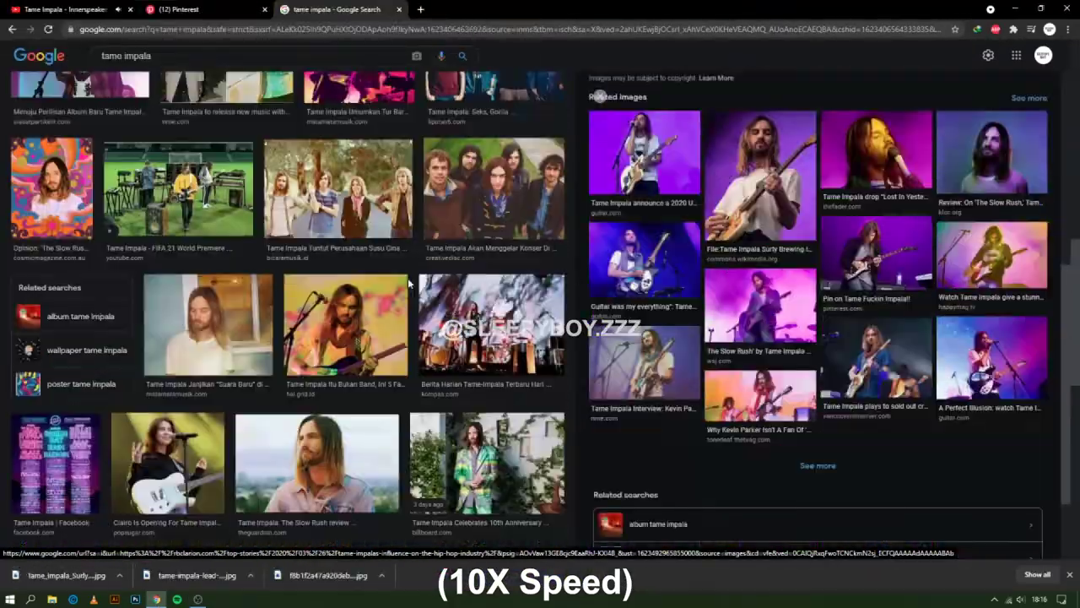
{"action": "scroll", "coordinate": [287, 338], "scroll_direction": "down", "scroll_amount": 10}
{"action": "left_click", "coordinate": [242, 301]}
{"action": "left_click", "coordinate": [396, 437]}
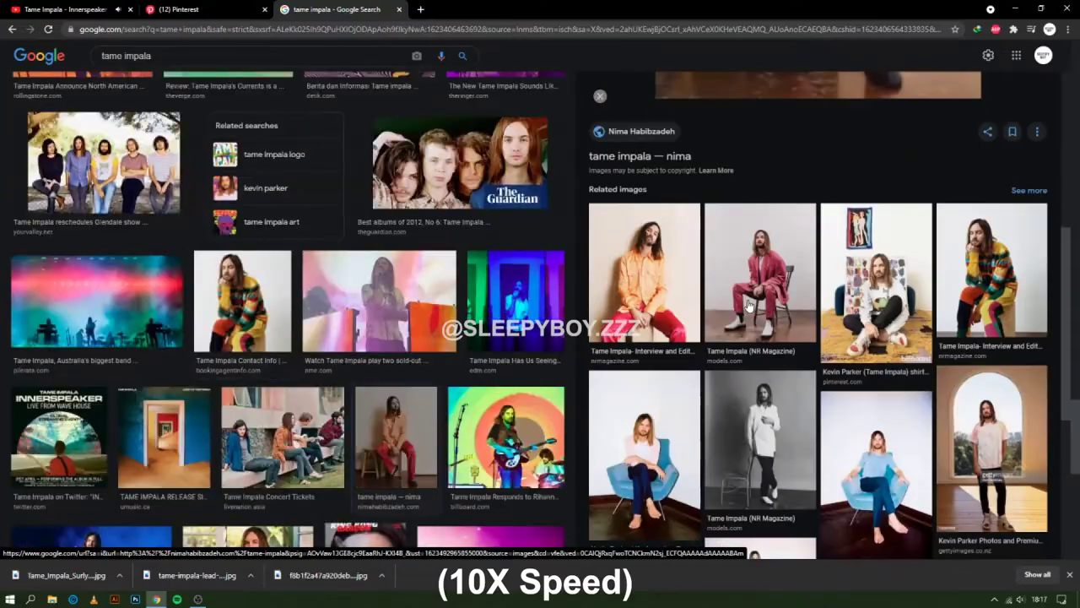
{"action": "left_click", "coordinate": [650, 278]}
{"action": "left_click", "coordinate": [784, 254]}
Step: Glance through the NR Magazine article, close it, and preview the Neil Krug photo
{"action": "scroll", "coordinate": [772, 372], "scroll_direction": "down", "scroll_amount": 5}
{"action": "left_click", "coordinate": [473, 10]}
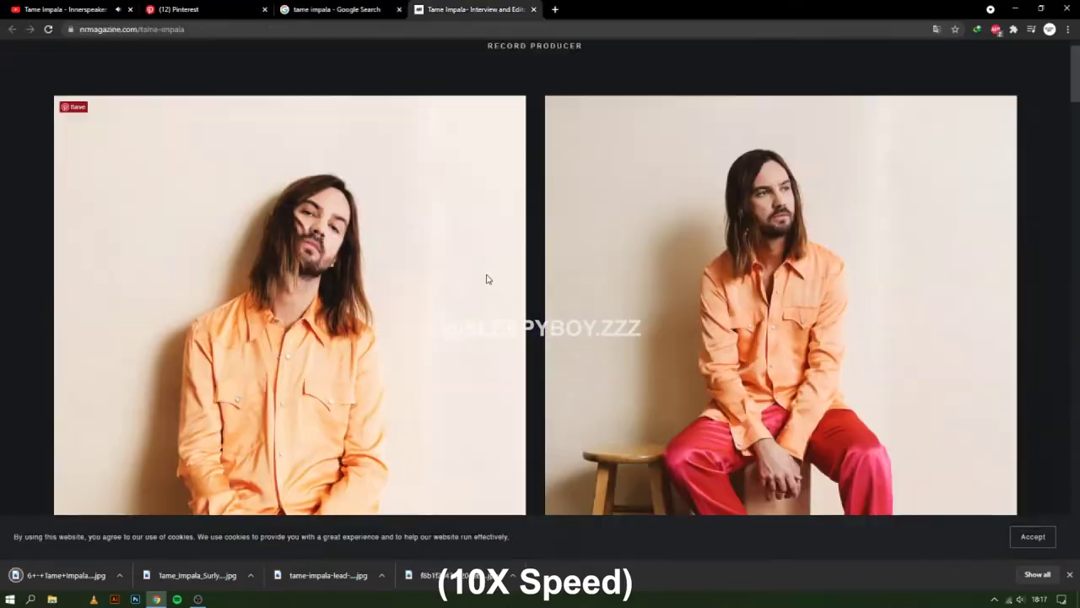
{"action": "scroll", "coordinate": [484, 279], "scroll_direction": "down", "scroll_amount": 10}
{"action": "key", "text": "ctrl+w"}
{"action": "left_click", "coordinate": [769, 251]}
{"action": "scroll", "coordinate": [770, 337], "scroll_direction": "down", "scroll_amount": 3}
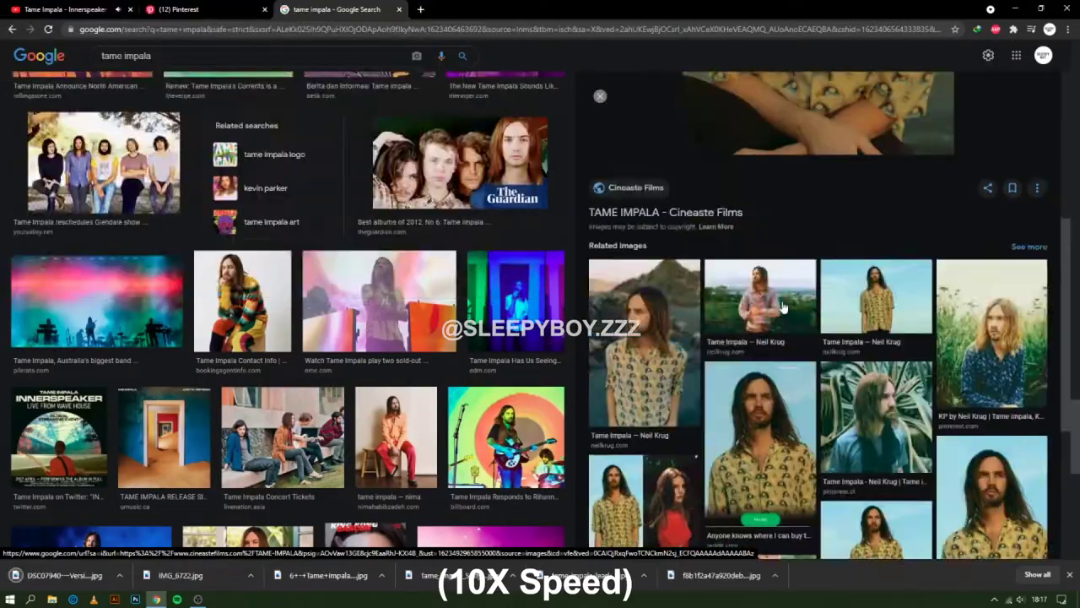
Step: Save the purple-lit guitar concert photo to the Pictures folder
{"action": "left_click", "coordinate": [506, 437]}
{"action": "scroll", "coordinate": [287, 337], "scroll_direction": "down", "scroll_amount": 10}
{"action": "left_click", "coordinate": [193, 398]}
{"action": "right_click", "coordinate": [759, 211]}
{"action": "left_click", "coordinate": [802, 278]}
{"action": "left_click", "coordinate": [444, 285]}
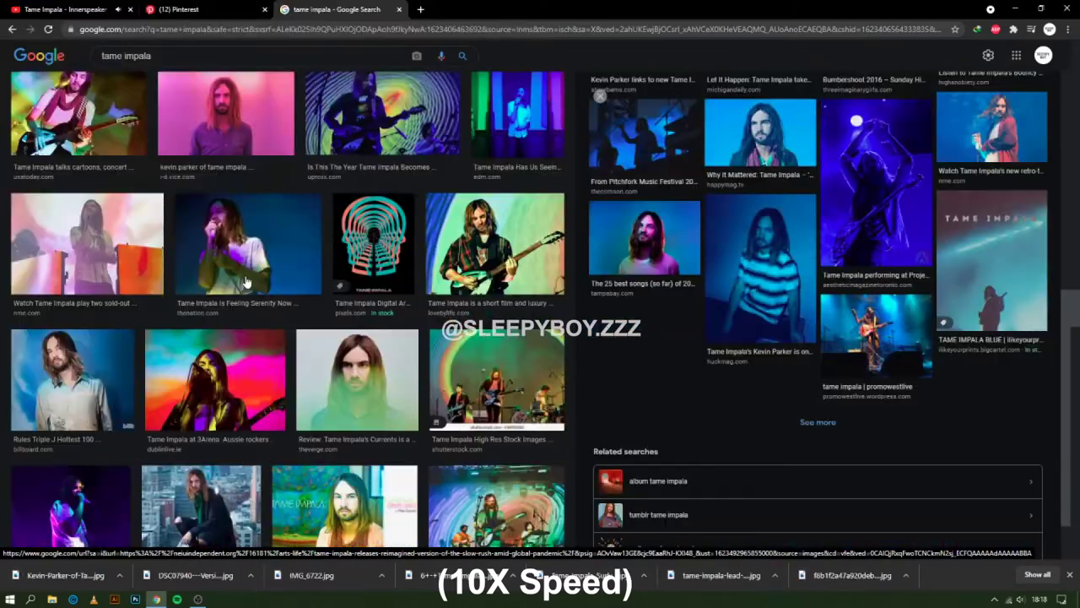
{"action": "left_click", "coordinate": [66, 9]}
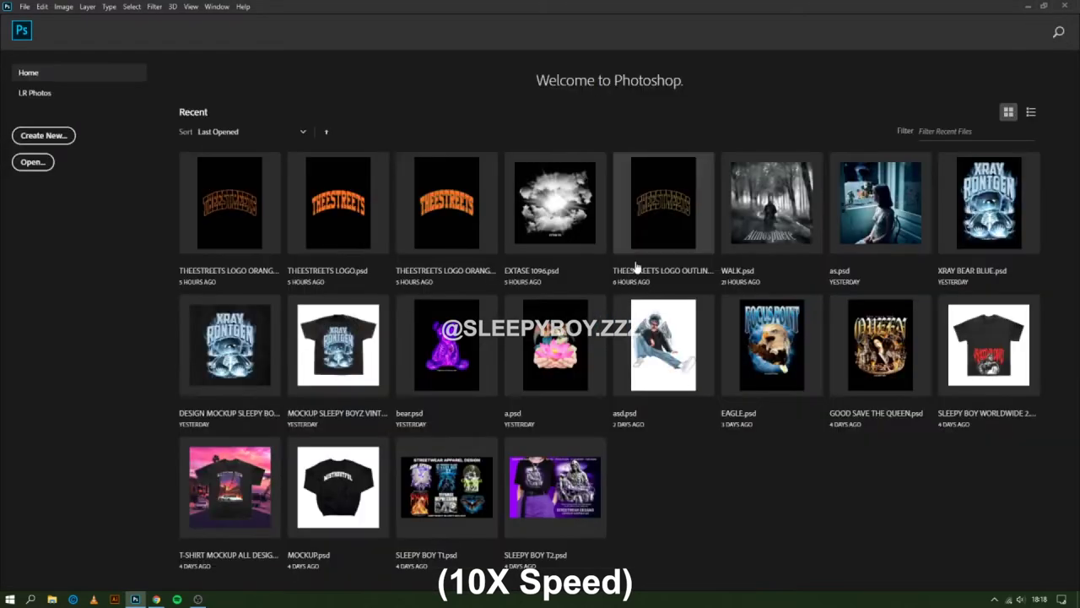
Step: Place four downloaded photos as layers in the black poster document
{"action": "left_click", "coordinate": [36, 132]}
{"action": "left_click", "coordinate": [51, 599]}
{"action": "mouse_move", "coordinate": [439, 144]}
{"action": "left_mouse_down"}
{"action": "mouse_move", "coordinate": [145, 591]}
{"action": "mouse_move", "coordinate": [465, 321]}
{"action": "left_mouse_up"}
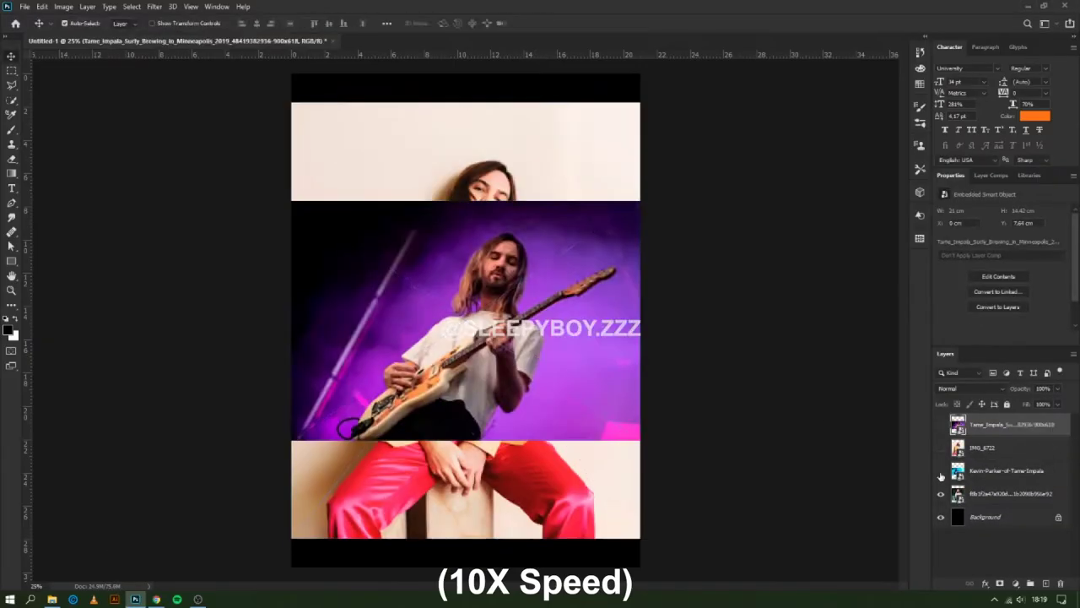
{"action": "key", "text": "Return"}
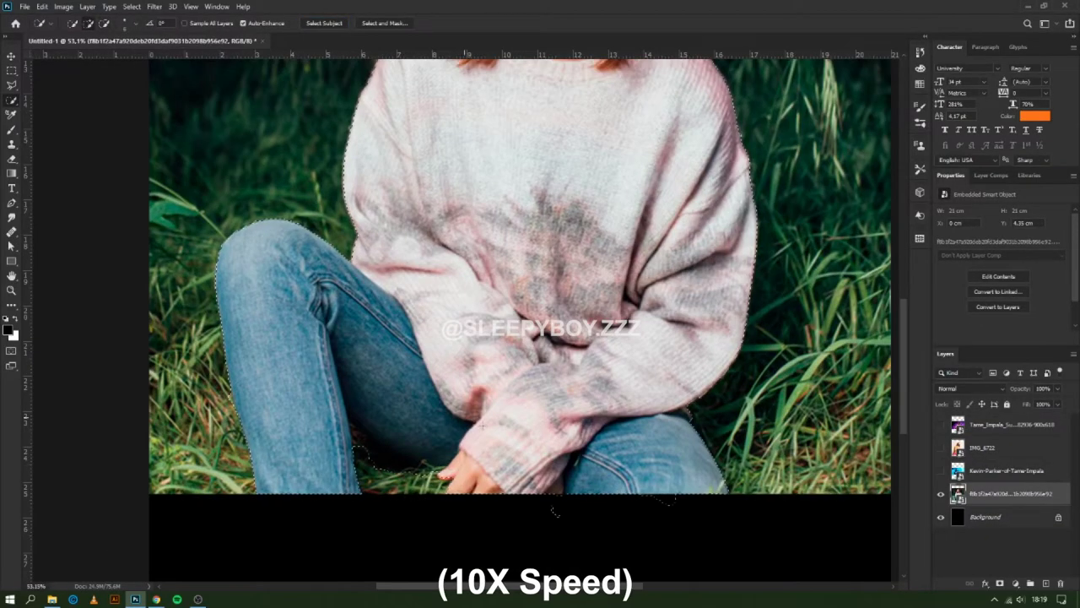
Step: Copy the selected person and the blue concert guitarist onto their own layers
{"action": "right_click", "coordinate": [660, 369]}
{"action": "left_click", "coordinate": [675, 441]}
{"action": "left_click", "coordinate": [941, 470]}
{"action": "left_click", "coordinate": [961, 472]}
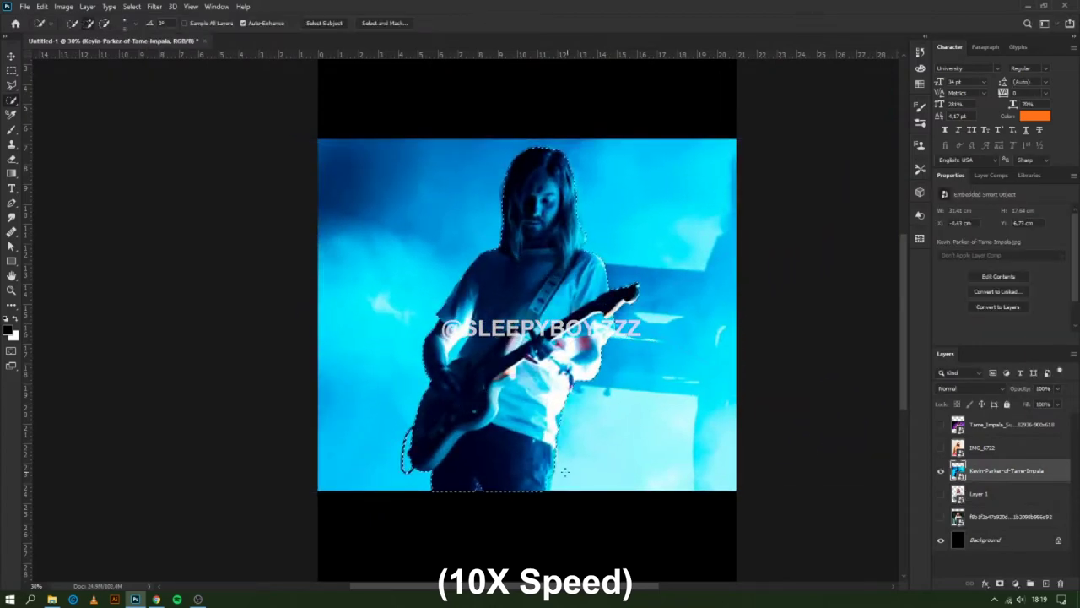
{"action": "key", "text": "ctrl+j"}
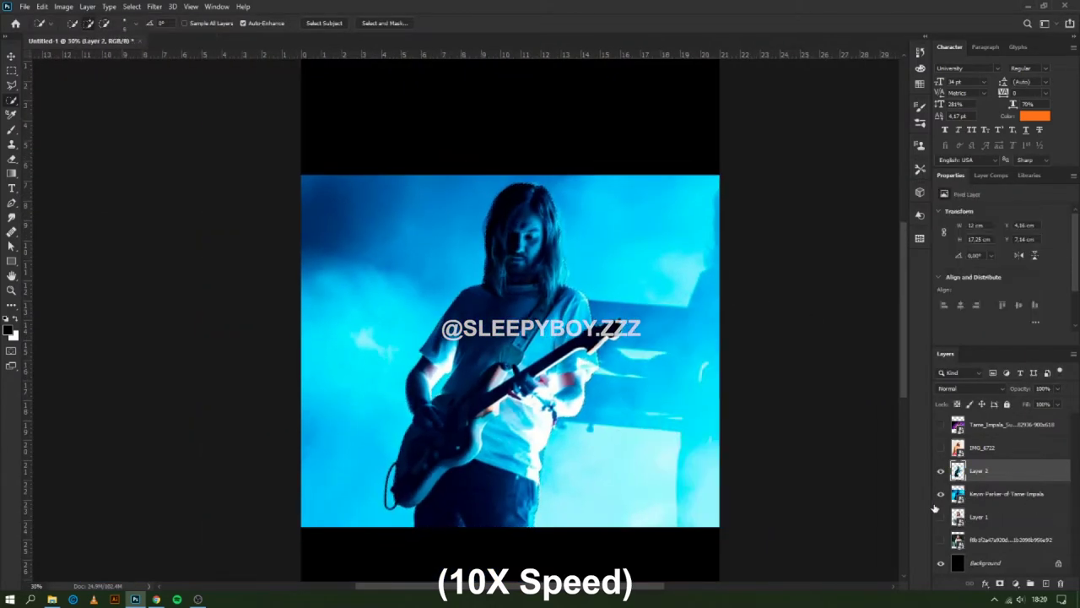
Step: Select the seated person in IMG_6722, copy them to a new layer, and hide the original
{"action": "left_click", "coordinate": [940, 447]}
{"action": "left_click", "coordinate": [979, 448]}
{"action": "key", "text": "ctrl+0"}
{"action": "left_click", "coordinate": [324, 23]}
{"action": "key", "text": "ctrl+j"}
{"action": "left_click", "coordinate": [941, 470]}
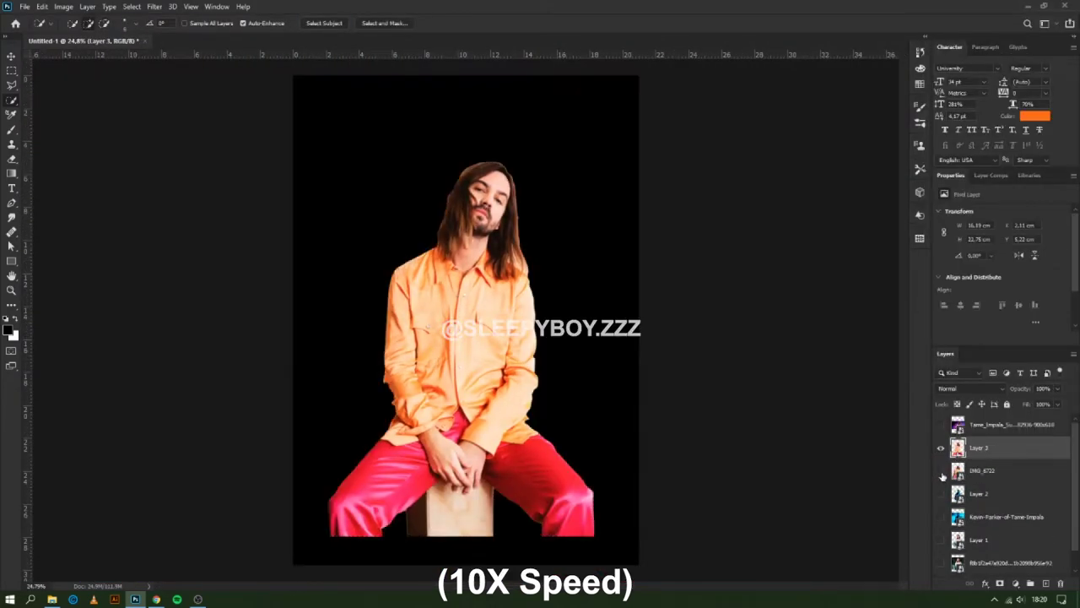
Step: Resize the purple guitar photo and cut the guitarist out onto a new layer
{"action": "left_click", "coordinate": [941, 425]}
{"action": "left_click", "coordinate": [996, 425]}
{"action": "key", "text": "ctrl+t"}
{"action": "key", "text": "Return"}
{"action": "key", "text": "ctrl+minus"}
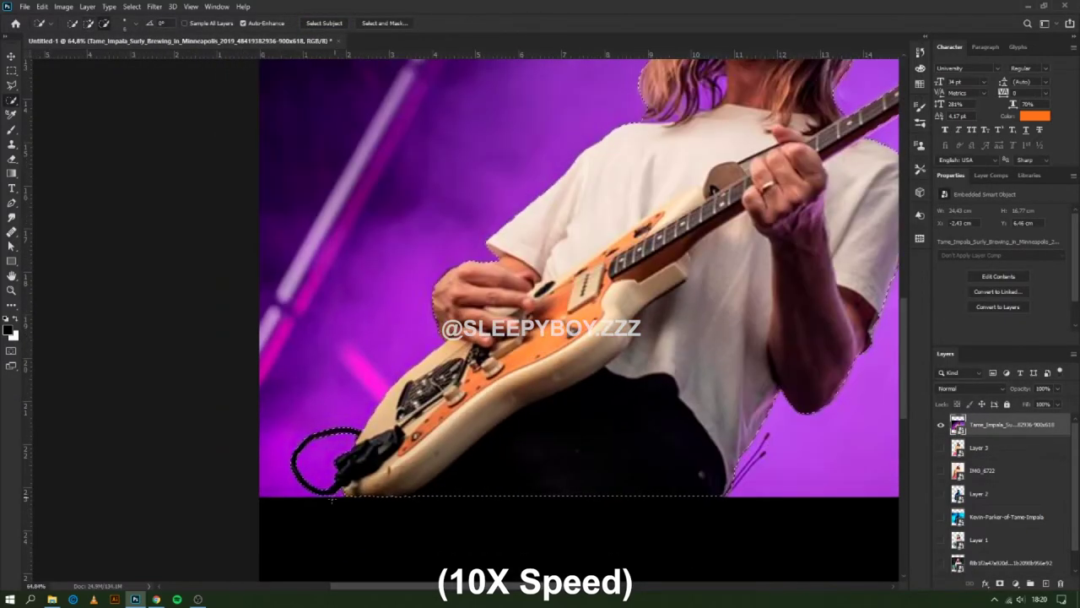
{"action": "key", "text": "ctrl+minus"}
Step: Add a layer mask to the Layer 4 guitarist and start brushing its edges
{"action": "right_click", "coordinate": [614, 282]}
{"action": "left_click", "coordinate": [641, 329]}
{"action": "key", "text": "b"}
{"action": "scroll", "coordinate": [523, 218], "scroll_direction": "up", "scroll_amount": 3}
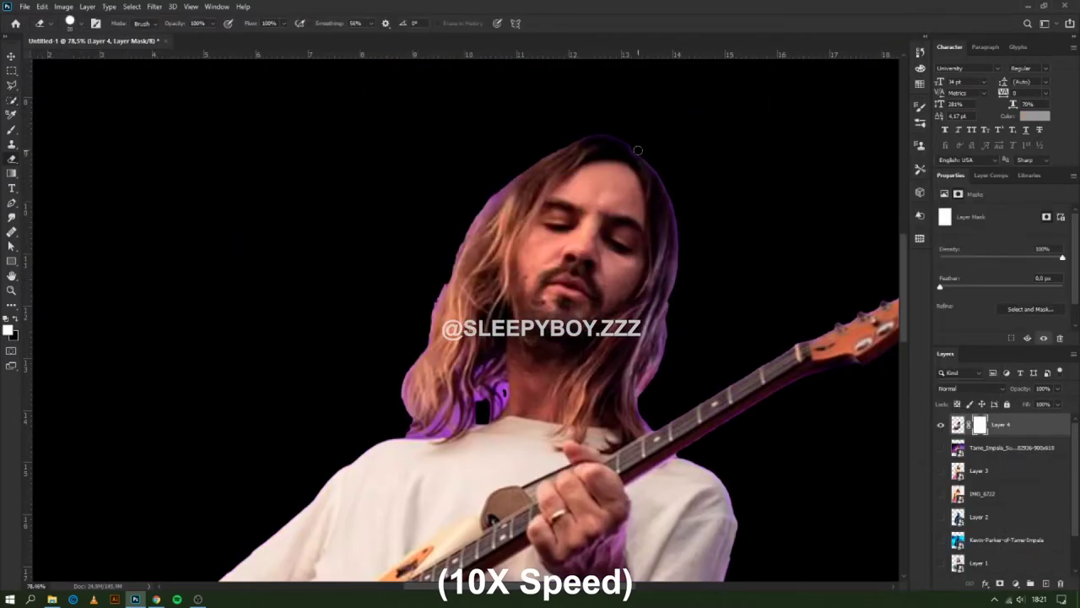
{"action": "scroll", "coordinate": [406, 416], "scroll_direction": "up", "scroll_amount": 3}
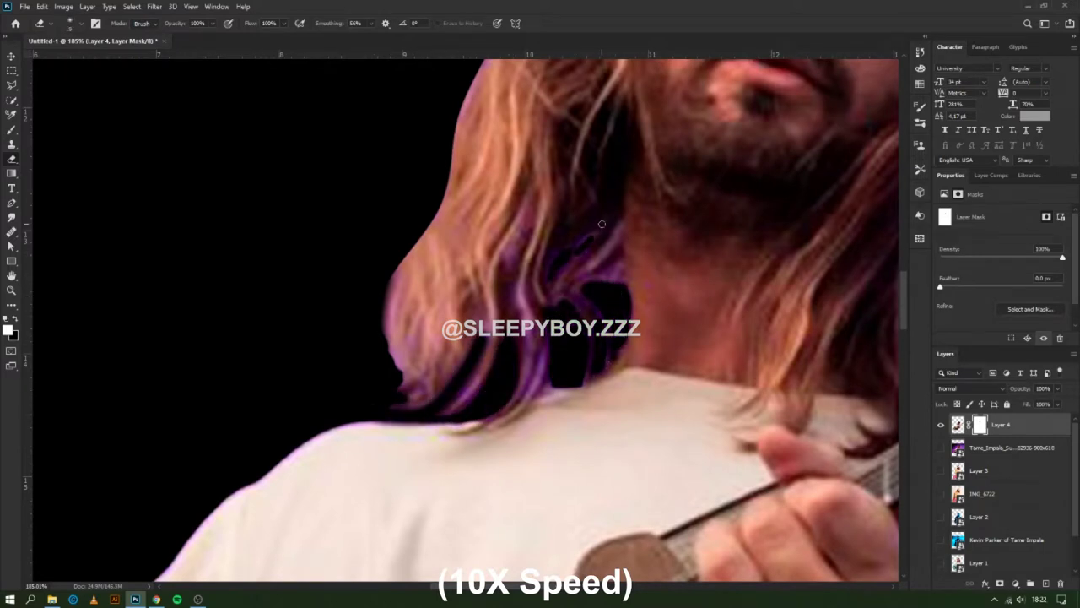
{"action": "scroll", "coordinate": [406, 204], "scroll_direction": "down", "scroll_amount": 5}
{"action": "scroll", "coordinate": [455, 436], "scroll_direction": "up", "scroll_amount": 4}
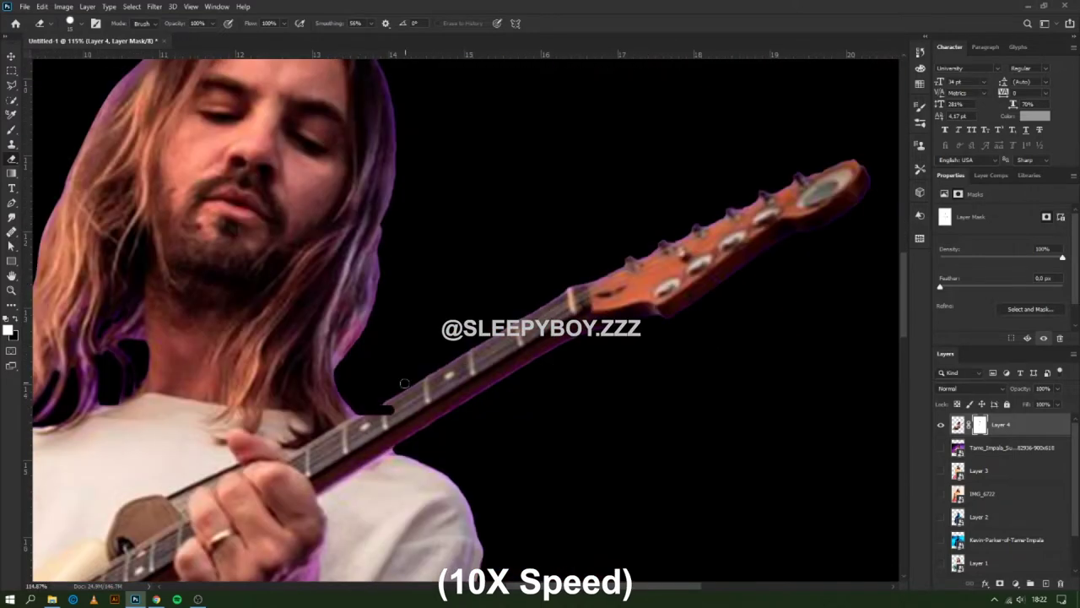
Step: Clean the mask edges along the arm, sleeve, lower torso, guitar body and hand
{"action": "left_click_drag", "start_coordinate": [397, 449], "coordinate": [397, 189]}
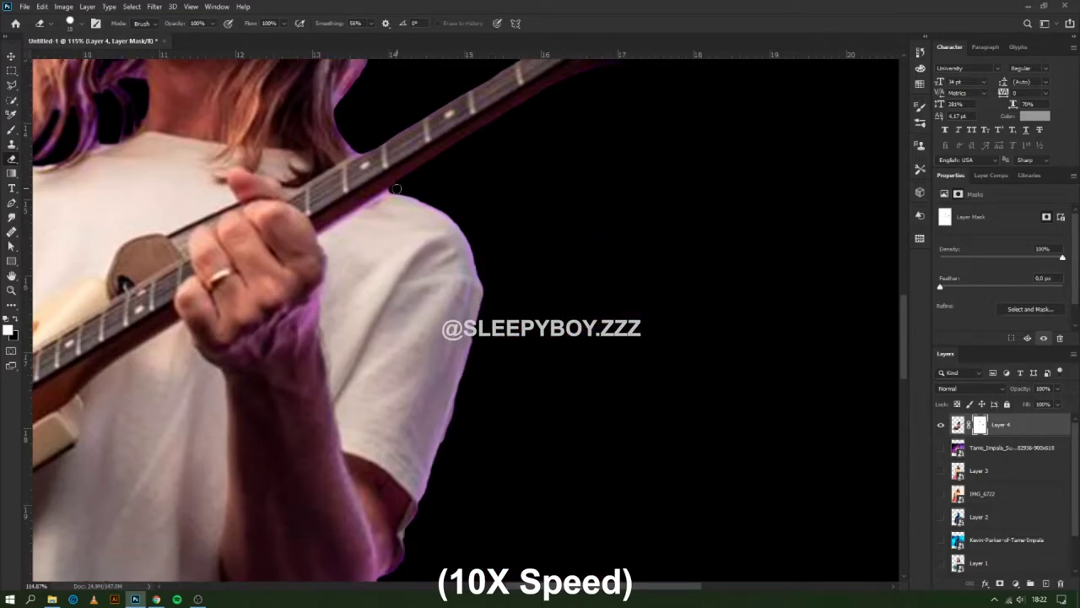
{"action": "left_click_drag", "start_coordinate": [439, 453], "coordinate": [572, 240]}
{"action": "scroll", "coordinate": [411, 314], "scroll_direction": "down", "scroll_amount": 3}
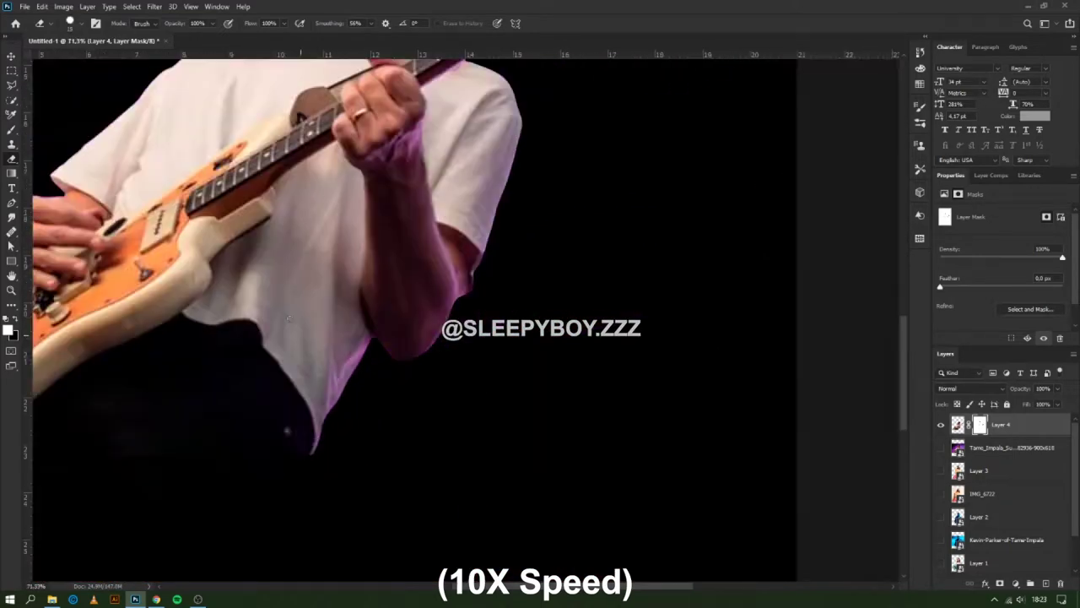
{"action": "scroll", "coordinate": [437, 459], "scroll_direction": "up", "scroll_amount": 4}
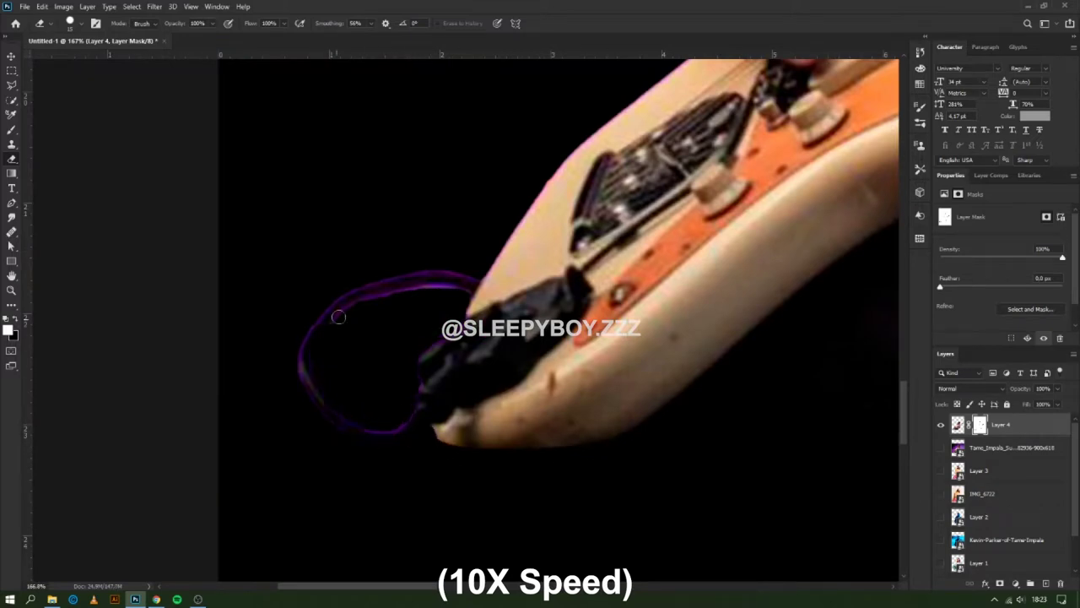
{"action": "left_click_drag", "start_coordinate": [423, 353], "coordinate": [299, 471]}
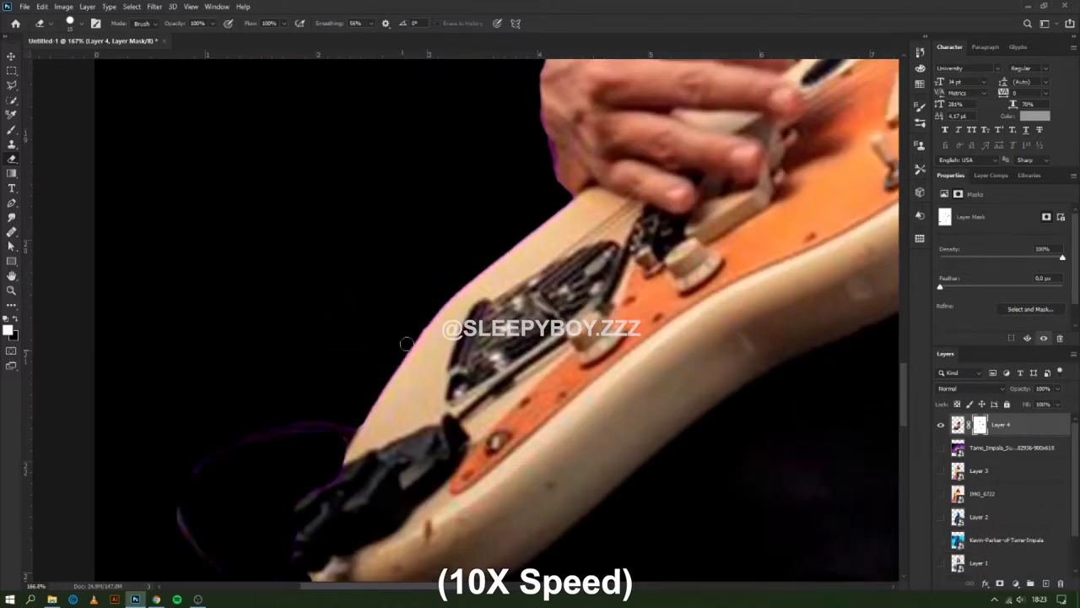
{"action": "left_click_drag", "start_coordinate": [569, 195], "coordinate": [421, 399]}
Step: Touch up the mask around the face and guitar, then fit the poster and target Layer 4's image
{"action": "scroll", "coordinate": [418, 425], "scroll_direction": "down", "scroll_amount": 2}
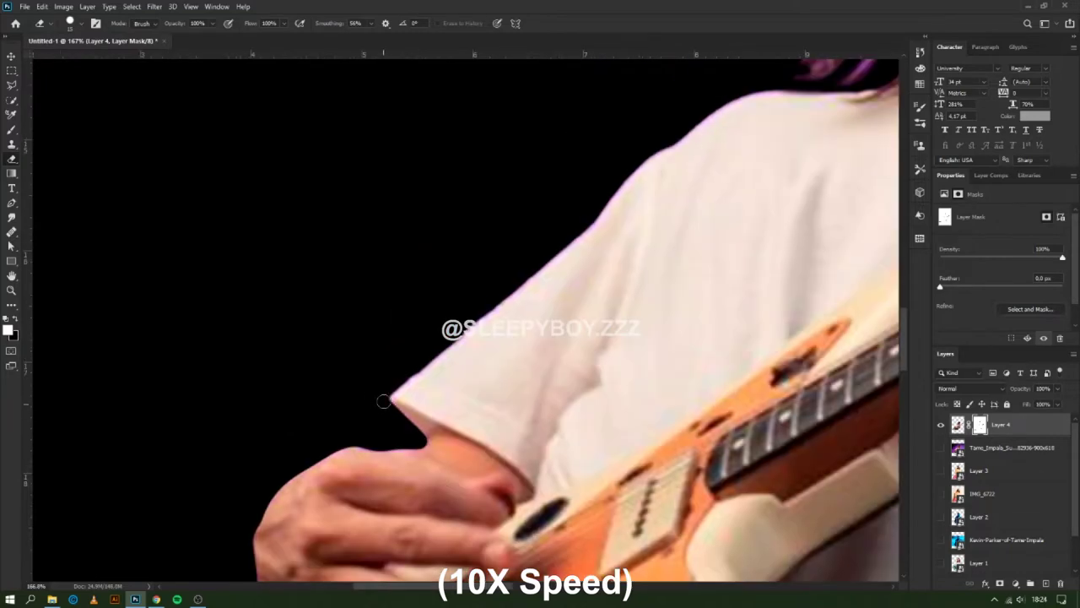
{"action": "left_click_drag", "start_coordinate": [473, 253], "coordinate": [540, 405]}
{"action": "scroll", "coordinate": [566, 357], "scroll_direction": "down", "scroll_amount": 2}
{"action": "scroll", "coordinate": [566, 357], "scroll_direction": "up", "scroll_amount": 2}
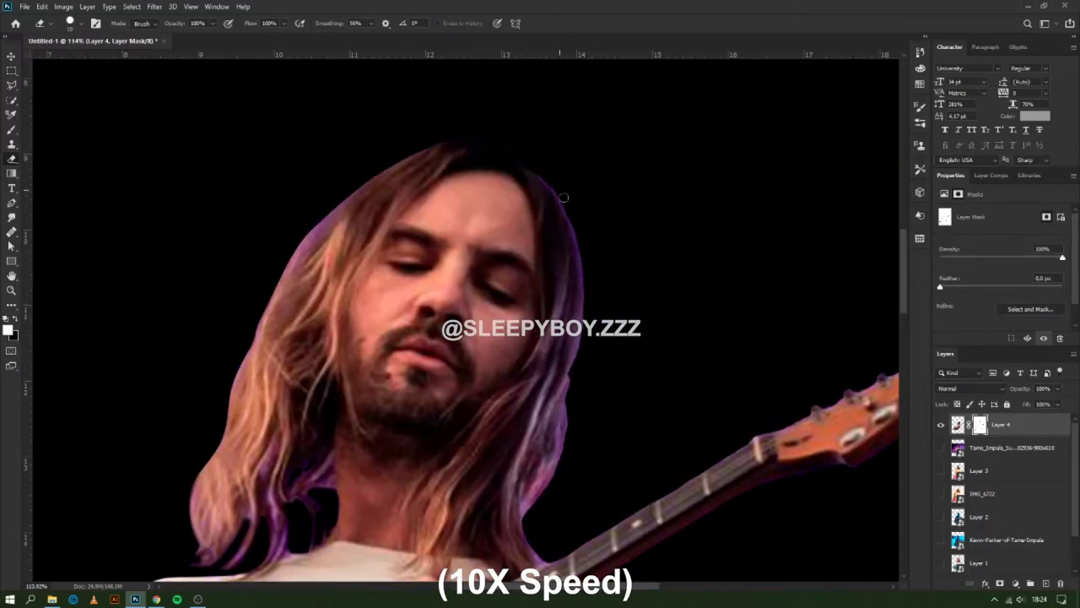
{"action": "scroll", "coordinate": [713, 318], "scroll_direction": "right", "scroll_amount": 5}
{"action": "scroll", "coordinate": [714, 318], "scroll_direction": "up", "scroll_amount": 1}
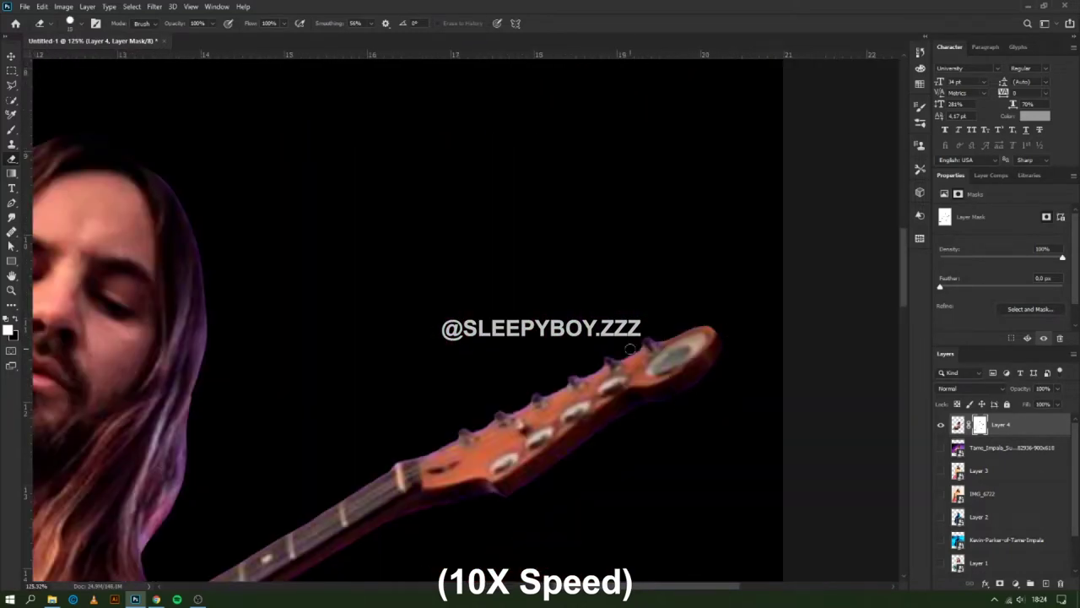
{"action": "key", "text": "ctrl+0"}
{"action": "left_click", "coordinate": [958, 425]}
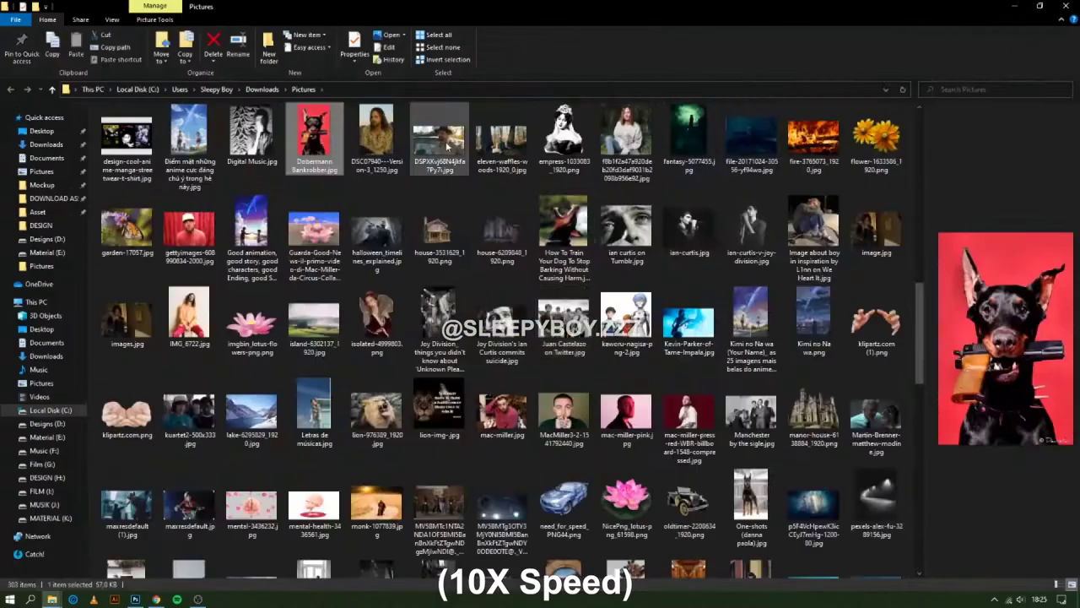
Step: Refine the patterned-shirt selection edges and mask it onto a new layer
{"action": "key", "text": "ctrl+alt+r"}
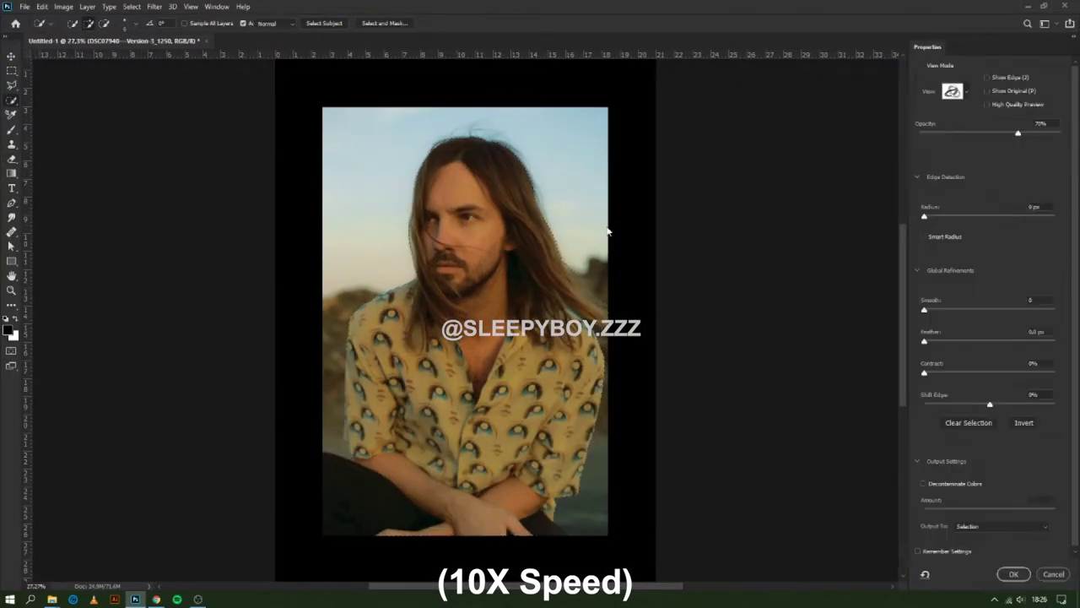
{"action": "key", "text": "Return"}
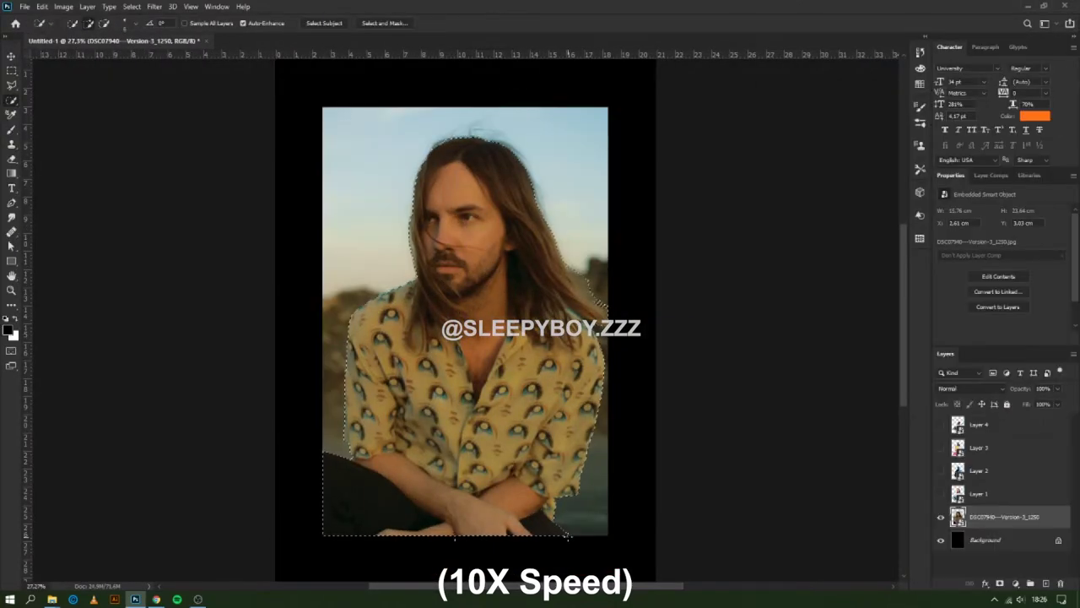
{"action": "left_click", "coordinate": [1000, 583]}
Step: Paint out the background on Layer 5's mask with a resized brush, then zoom out
{"action": "key", "text": "b"}
{"action": "right_click", "coordinate": [621, 294]}
{"action": "key", "text": "Escape"}
{"action": "key", "text": "ctrl+plus"}
{"action": "right_click", "coordinate": [447, 137]}
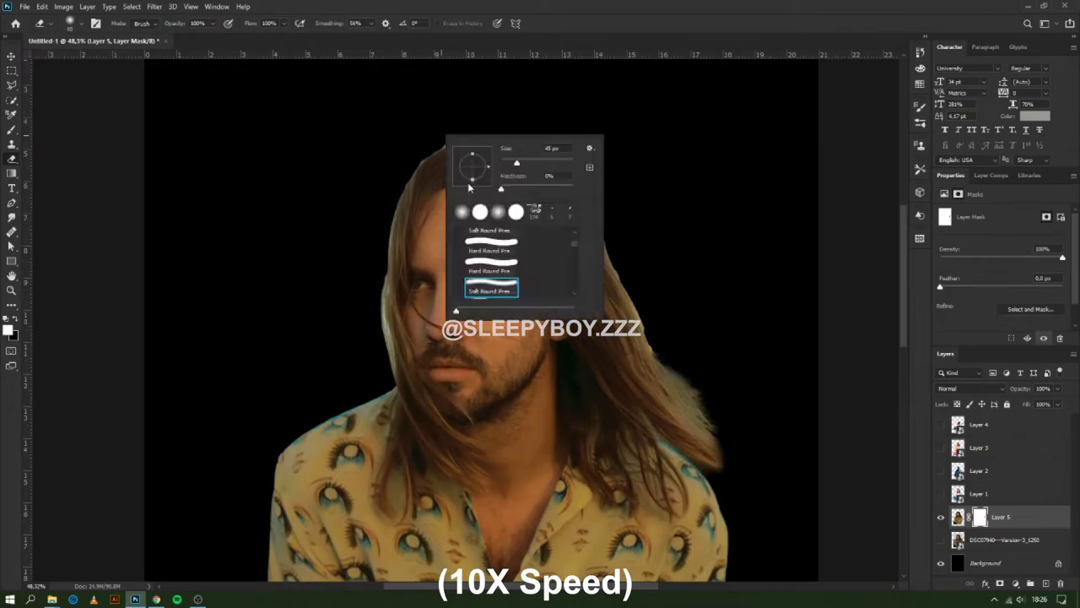
{"action": "key", "text": "Escape"}
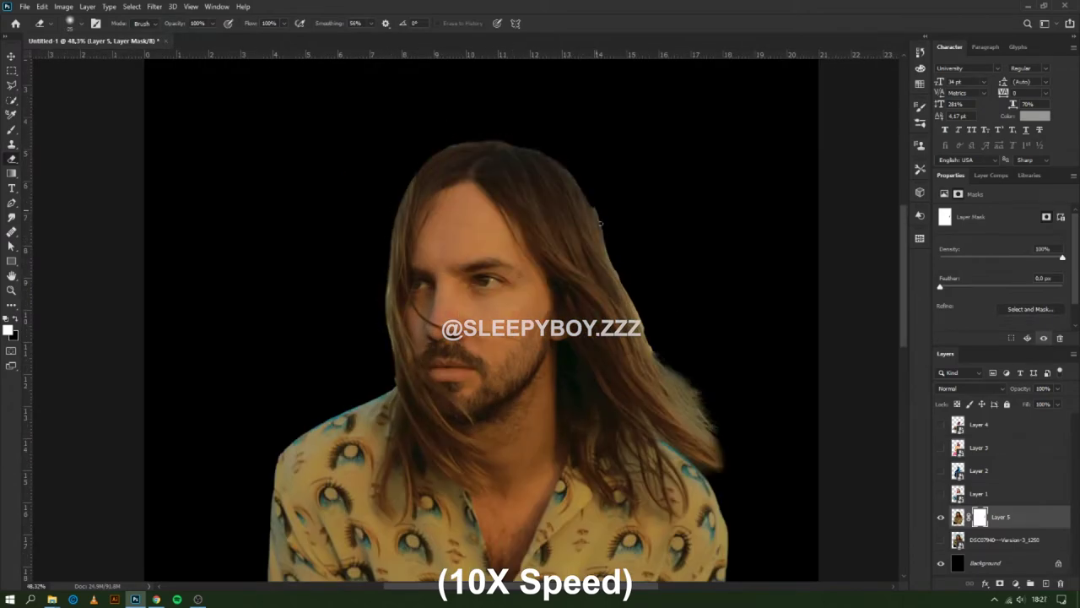
{"action": "key", "text": "ctrl+minus"}
Step: Move the orange-shirt photo below the main figure and shrink it to the left side
{"action": "key", "text": "v"}
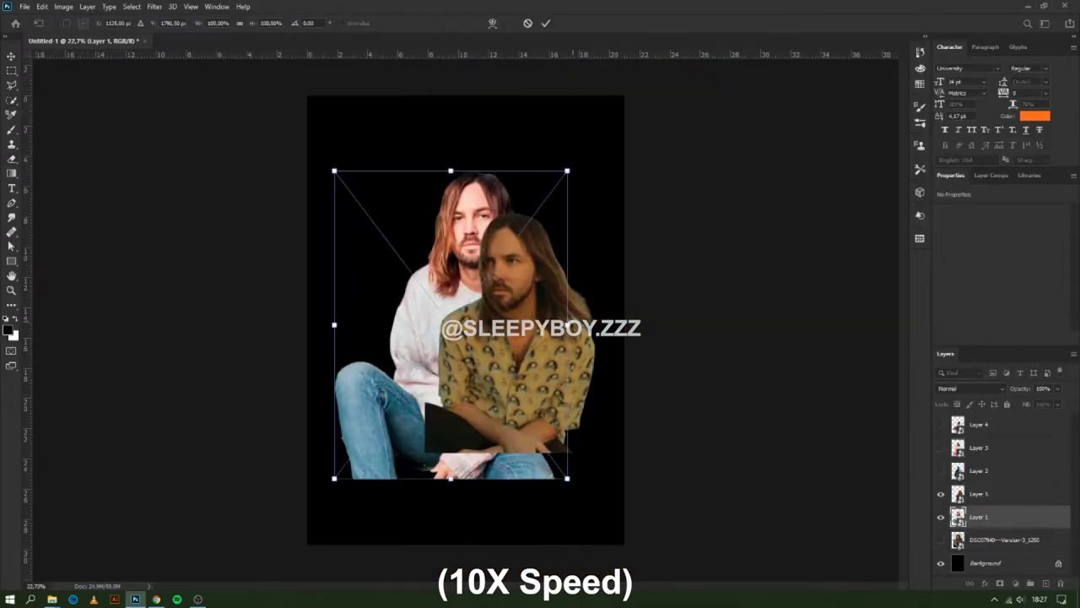
{"action": "left_click", "coordinate": [941, 424]}
{"action": "left_click", "coordinate": [941, 424]}
{"action": "left_click_drag", "start_coordinate": [979, 447], "coordinate": [979, 505]}
{"action": "left_click", "coordinate": [941, 516]}
{"action": "key", "text": "ctrl+t"}
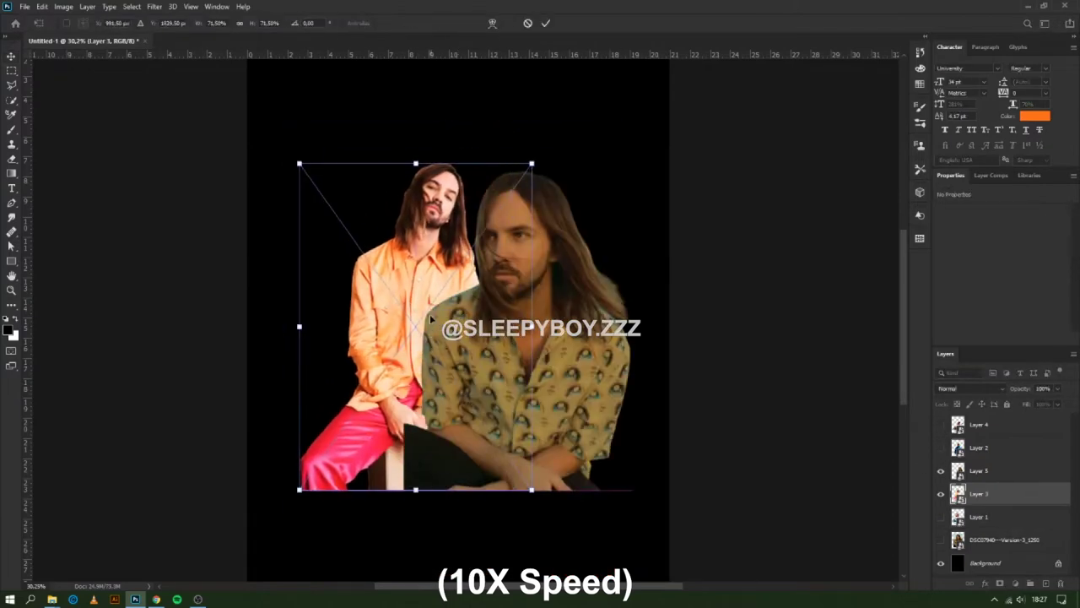
{"action": "left_click_drag", "start_coordinate": [422, 391], "coordinate": [535, 390]}
{"action": "key", "text": "Return"}
Step: Show the blue guitarist photo and shrink it into the lower left
{"action": "left_click", "coordinate": [941, 447]}
{"action": "left_click", "coordinate": [979, 447]}
{"action": "key", "text": "ctrl+t"}
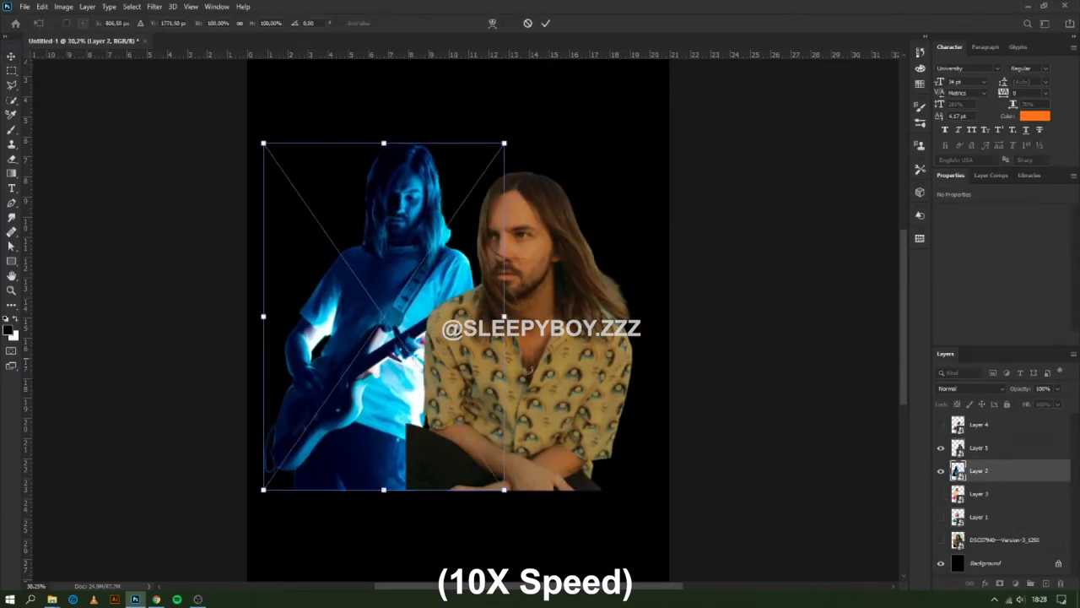
{"action": "left_click_drag", "start_coordinate": [261, 142], "coordinate": [302, 255]}
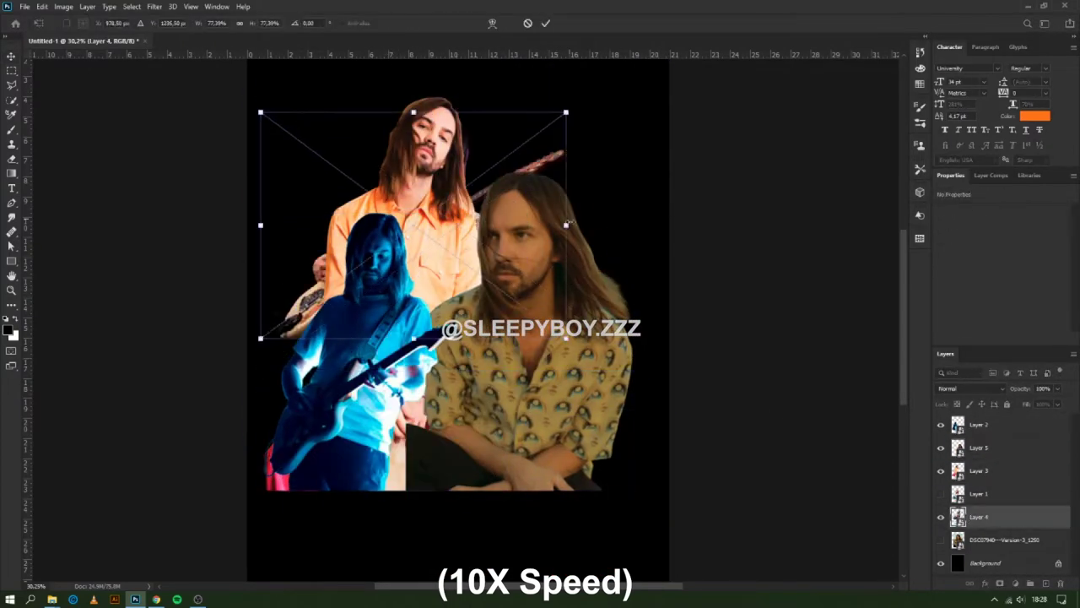
Step: Move the seated orange-shirt figure up behind the others and give it a mask
{"action": "left_click", "coordinate": [942, 471]}
{"action": "key", "text": "ctrl+t"}
{"action": "left_click_drag", "start_coordinate": [506, 211], "coordinate": [590, 151]}
{"action": "key", "text": "Return"}
{"action": "left_click", "coordinate": [1000, 583]}
{"action": "key", "text": "b"}
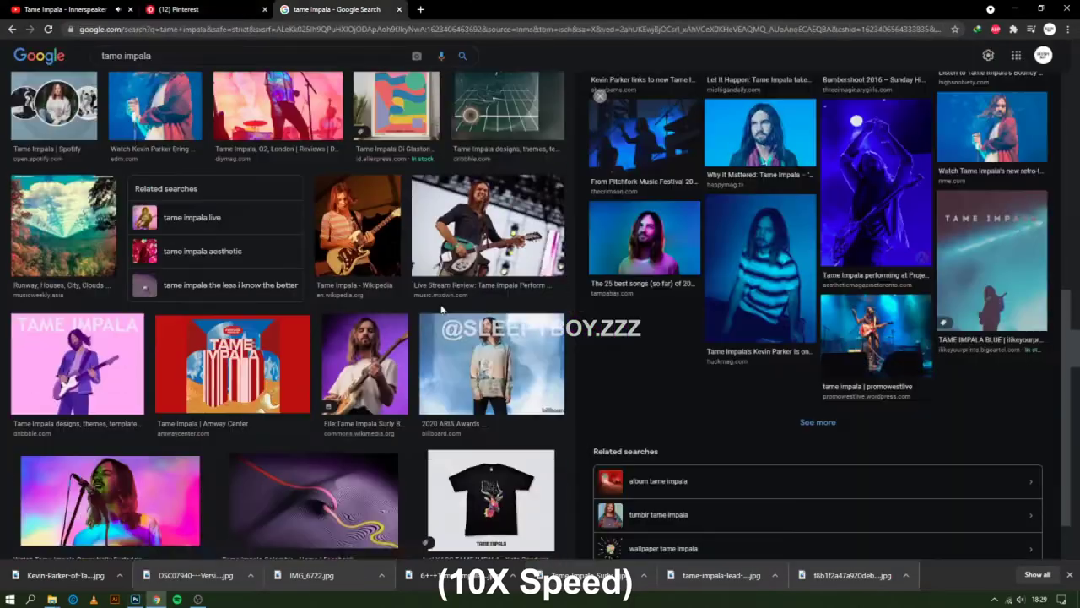
Step: Place the Billboard portrait up and to the right behind the figures
{"action": "left_click", "coordinate": [492, 363]}
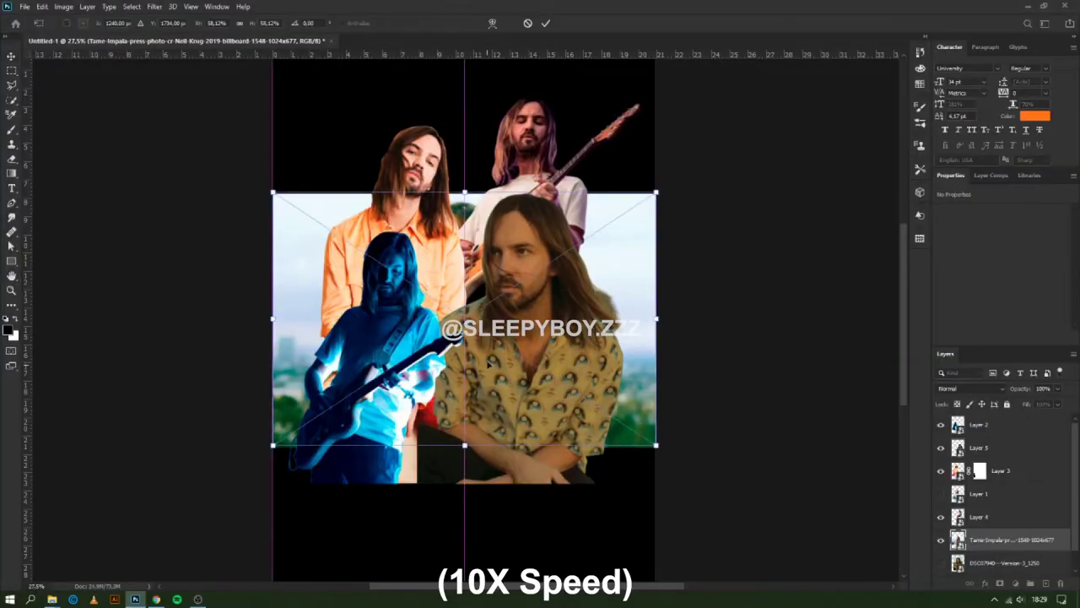
{"action": "left_click_drag", "start_coordinate": [488, 364], "coordinate": [619, 279]}
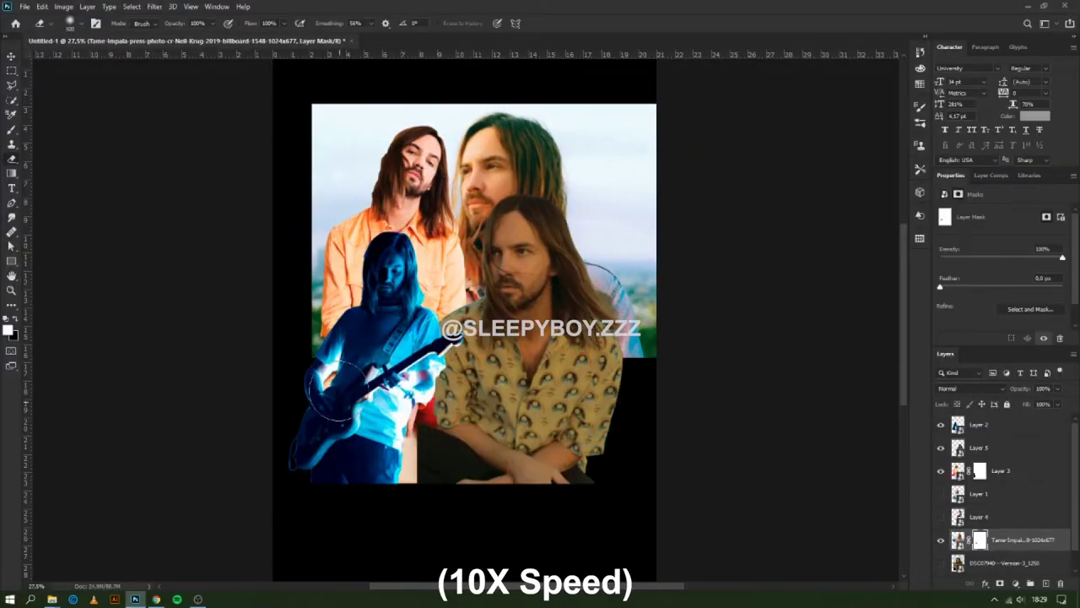
{"action": "scroll", "coordinate": [478, 199], "scroll_direction": "down", "scroll_amount": 2}
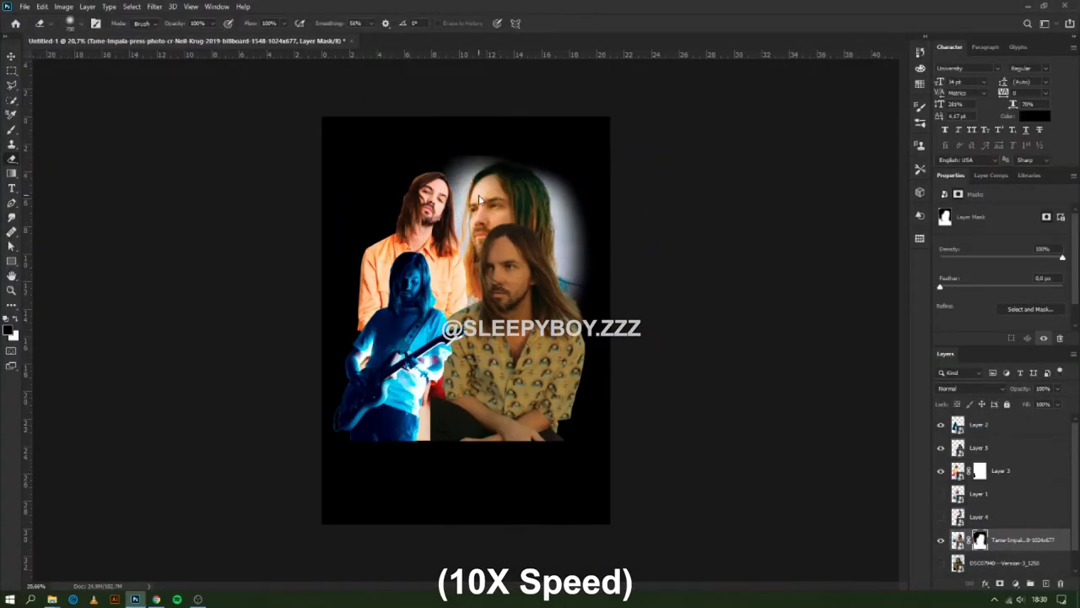
{"action": "key", "text": "Return"}
{"action": "scroll", "coordinate": [518, 365], "scroll_direction": "up", "scroll_amount": 1}
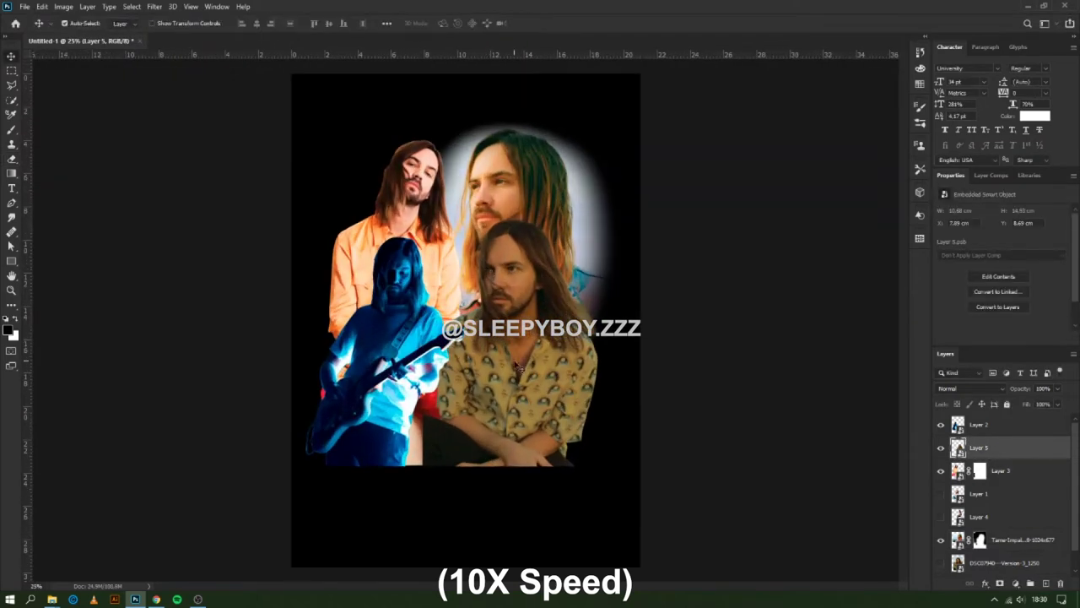
{"action": "key", "text": "ctrl+t"}
Step: Look at bootleg poster references on Pinterest, then return to the collage
{"action": "left_click", "coordinate": [156, 598]}
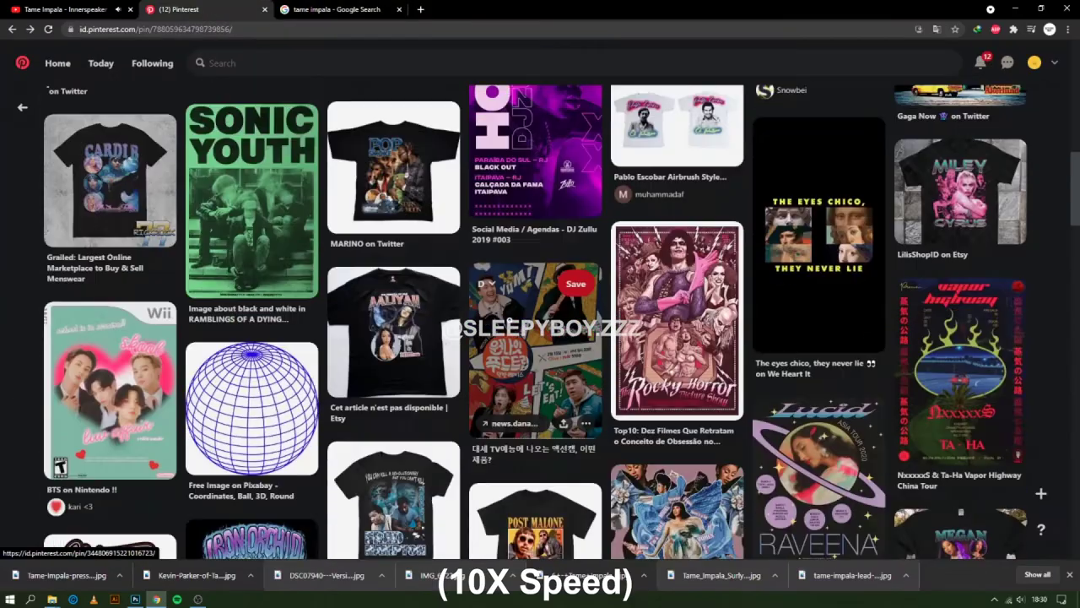
{"action": "scroll", "coordinate": [540, 338], "scroll_direction": "down", "scroll_amount": 5}
{"action": "key", "text": "alt+Tab"}
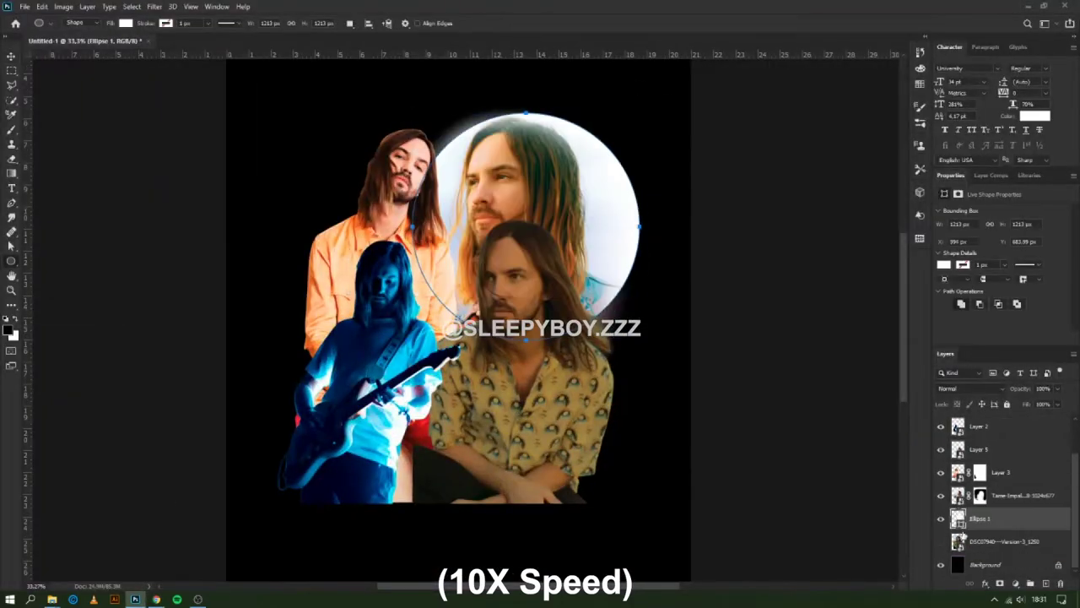
Step: Clip the portrait into the circle, shrink it toward bottom right, and enlarge the patterned-shirt figure
{"action": "key", "text": "ctrl+t"}
{"action": "key", "text": "Return"}
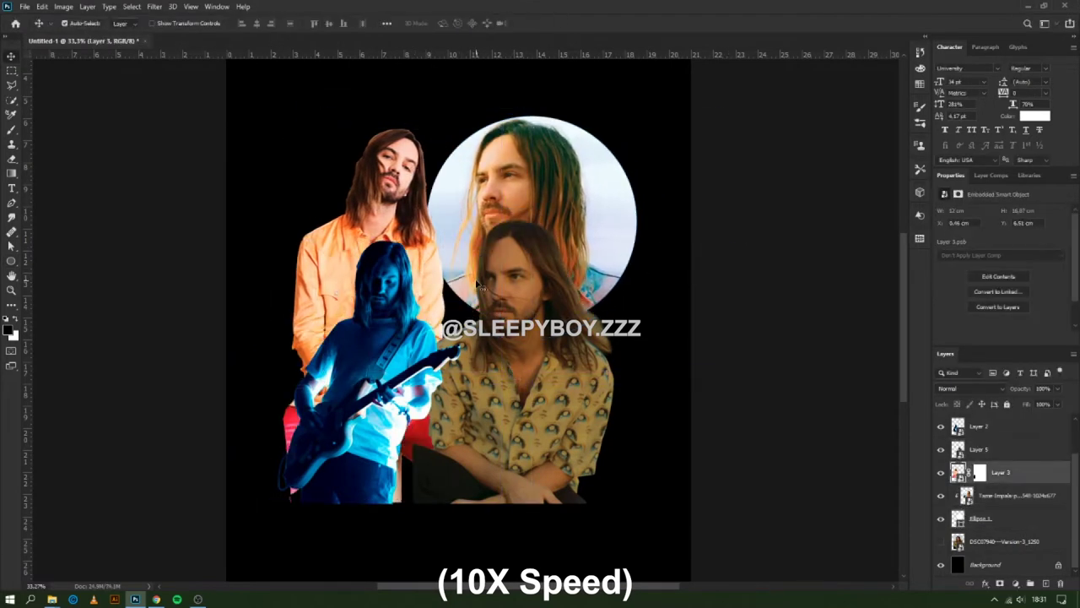
{"action": "key", "text": "ctrl+t"}
{"action": "left_click_drag", "start_coordinate": [519, 221], "coordinate": [520, 155]}
{"action": "key", "text": "Return"}
Step: Compare against the reference posters, then resize the circle portrait
{"action": "key", "text": "alt+Tab"}
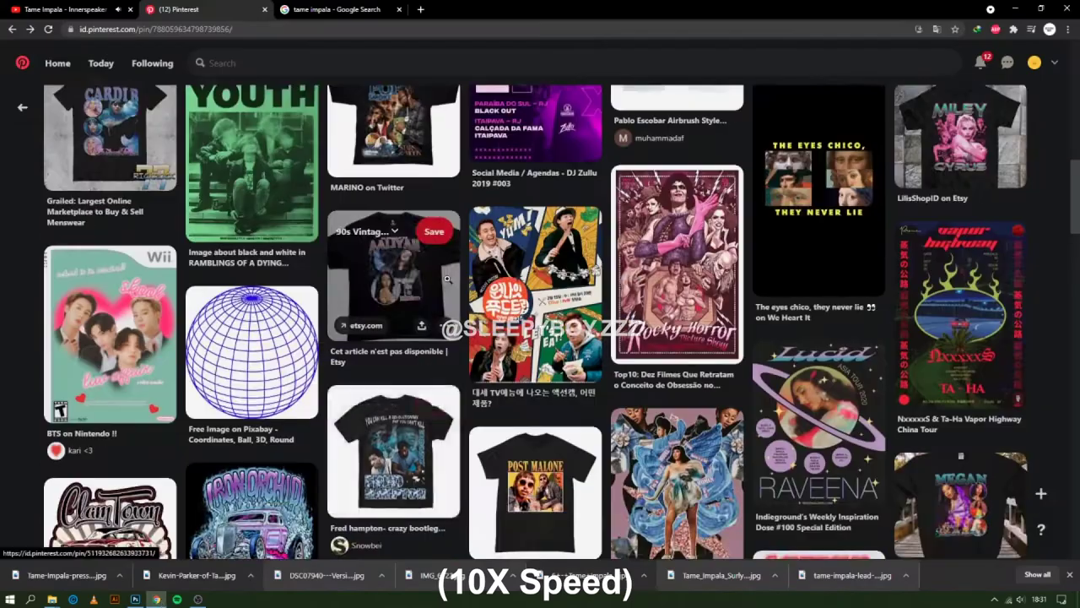
{"action": "scroll", "coordinate": [540, 337], "scroll_direction": "down", "scroll_amount": 10}
{"action": "key", "text": "alt+Tab"}
{"action": "left_click", "coordinate": [554, 432]}
{"action": "key", "text": "ctrl+t"}
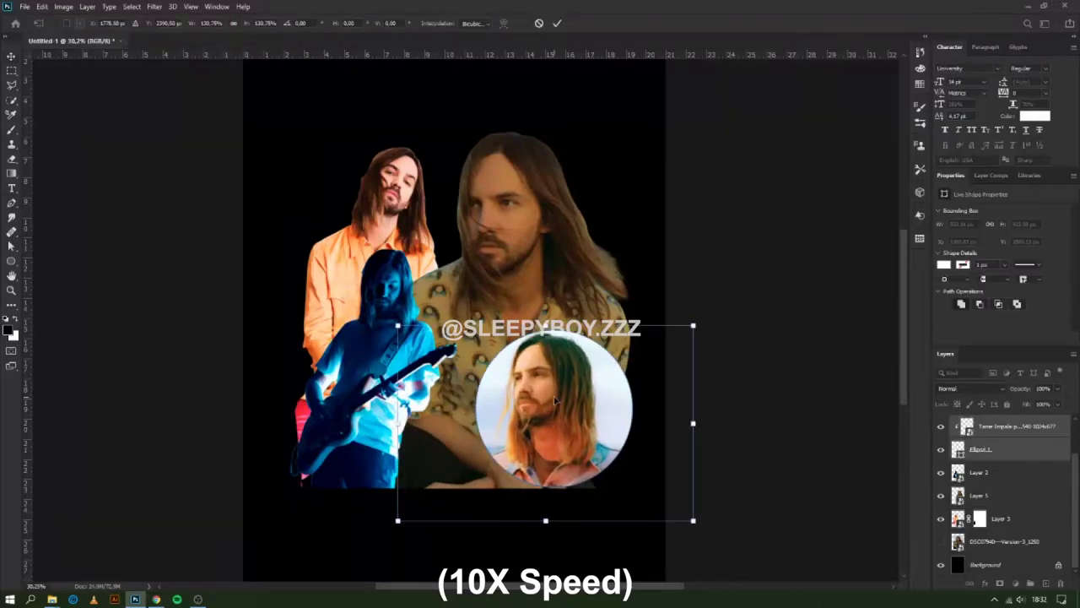
{"action": "key", "text": "Return"}
Step: Place the green stormy fantasy-5077455 image onto the poster
{"action": "key", "text": "alt+Tab"}
{"action": "left_click", "coordinate": [678, 236]}
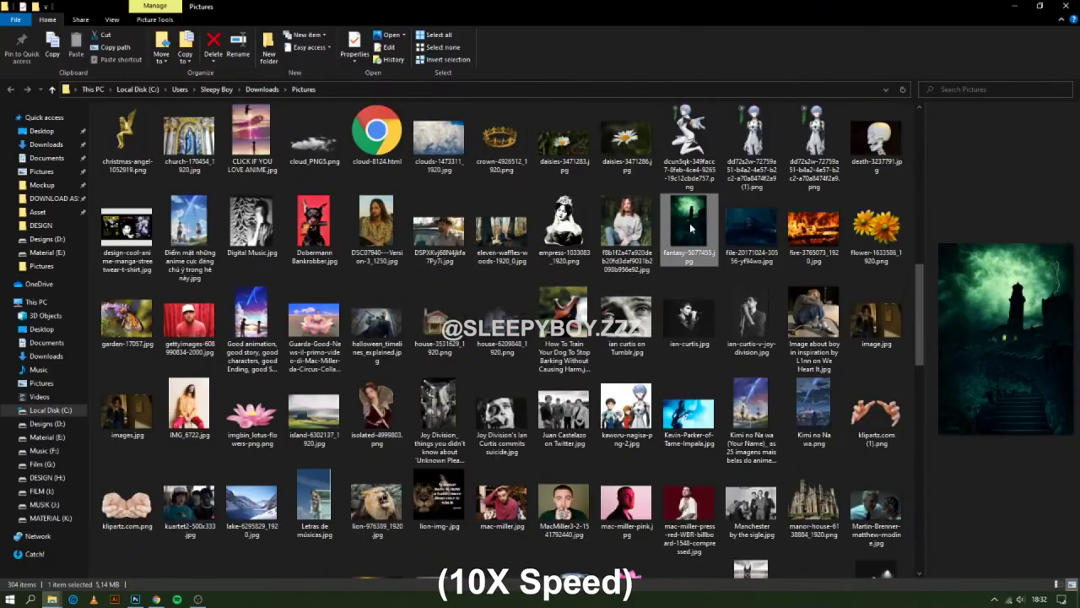
{"action": "key", "text": "alt+Tab"}
{"action": "left_click_drag", "start_coordinate": [677, 236], "coordinate": [476, 346]}
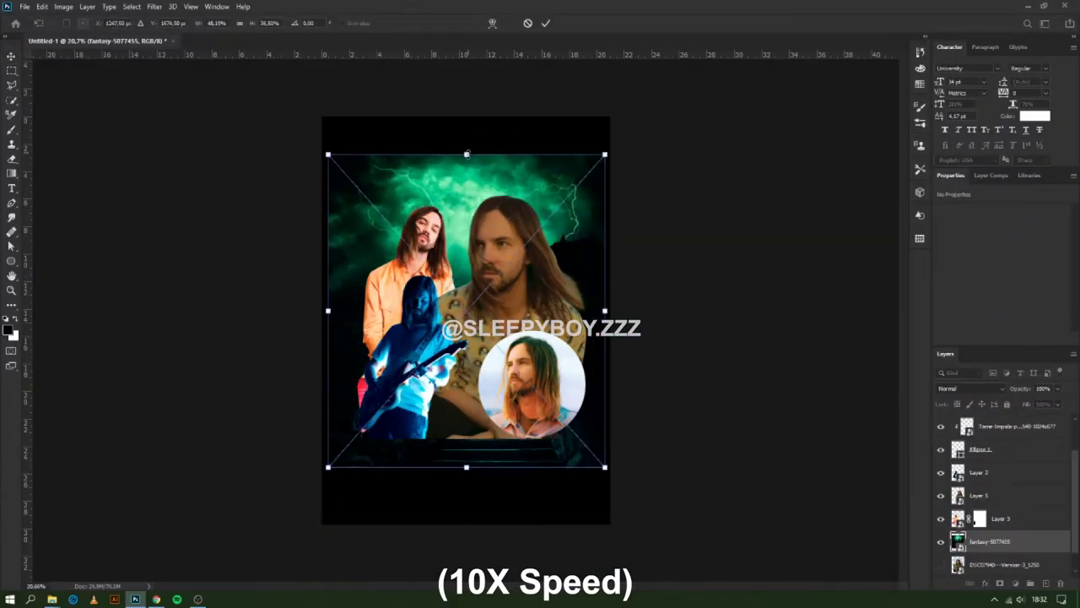
Step: Remove the tower from fantasy-5077455 with a lasso and content-aware fill, and save it
{"action": "left_click", "coordinate": [589, 238]}
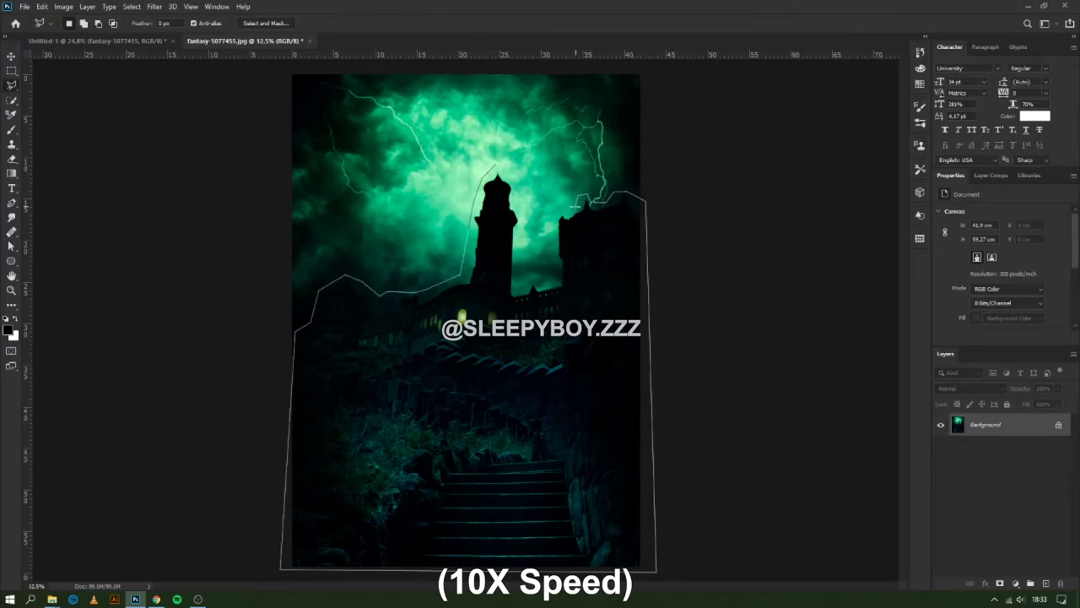
{"action": "left_click_drag", "start_coordinate": [575, 204], "coordinate": [516, 160]}
{"action": "right_click", "coordinate": [517, 160]}
{"action": "key", "text": "Escape"}
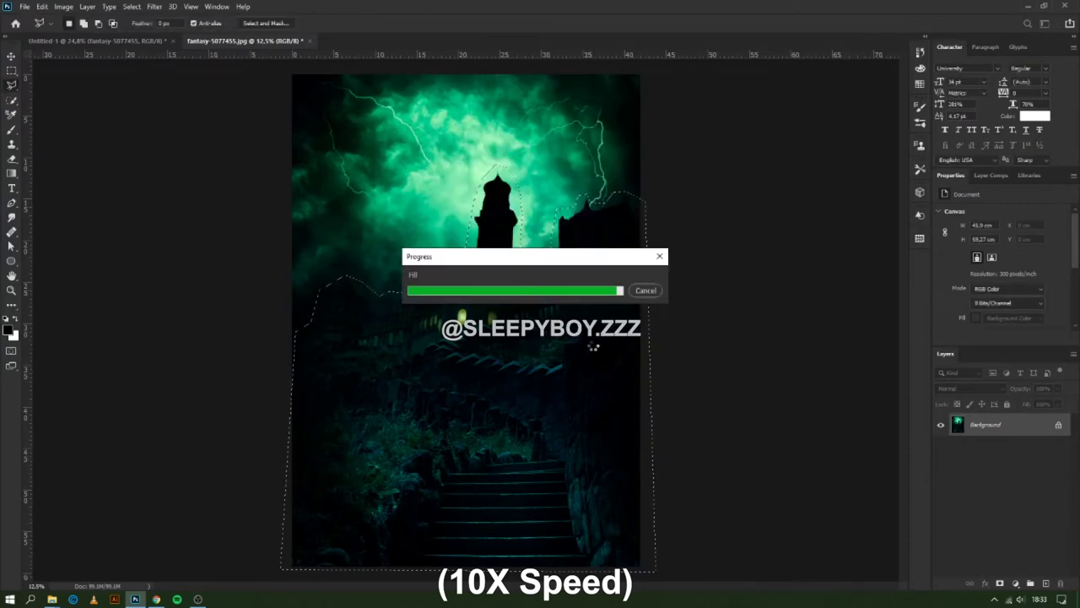
{"action": "key", "text": "ctrl+s"}
{"action": "key", "text": "ctrl+Tab"}
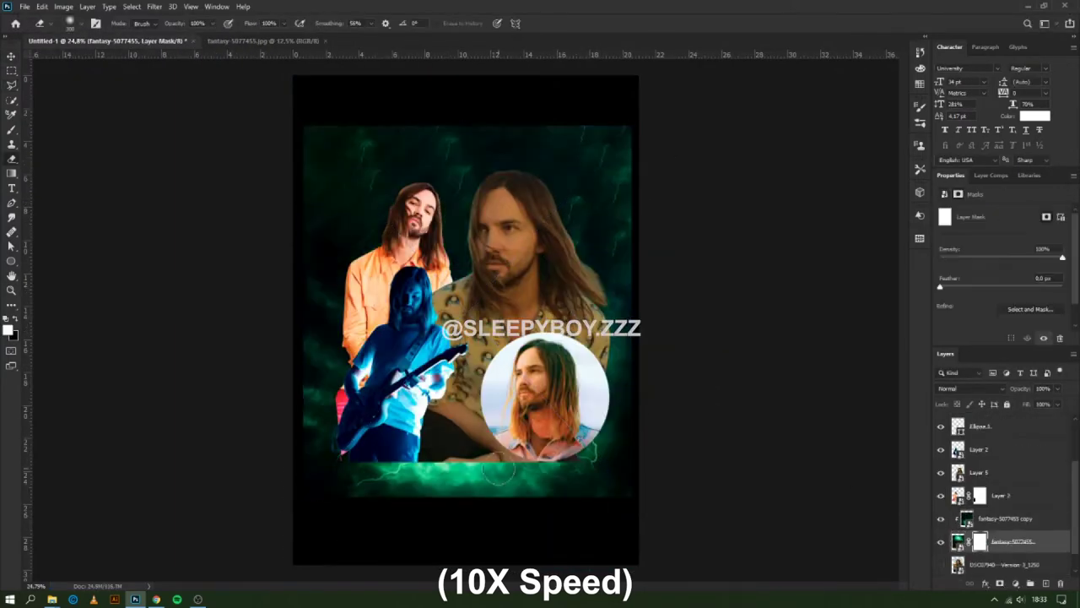
Step: Paint the green glow into the stormy background's mask and transform the copy layer
{"action": "scroll", "coordinate": [354, 363], "scroll_direction": "up", "scroll_amount": 1}
{"action": "left_click_drag", "start_coordinate": [632, 181], "coordinate": [624, 279]}
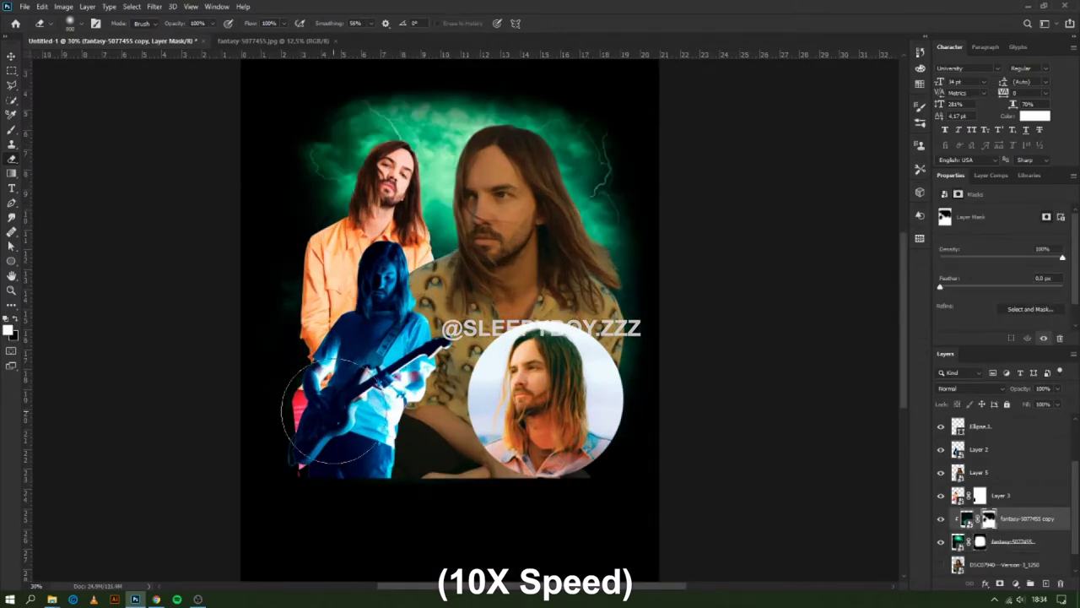
{"action": "scroll", "coordinate": [557, 384], "scroll_direction": "down", "scroll_amount": 1}
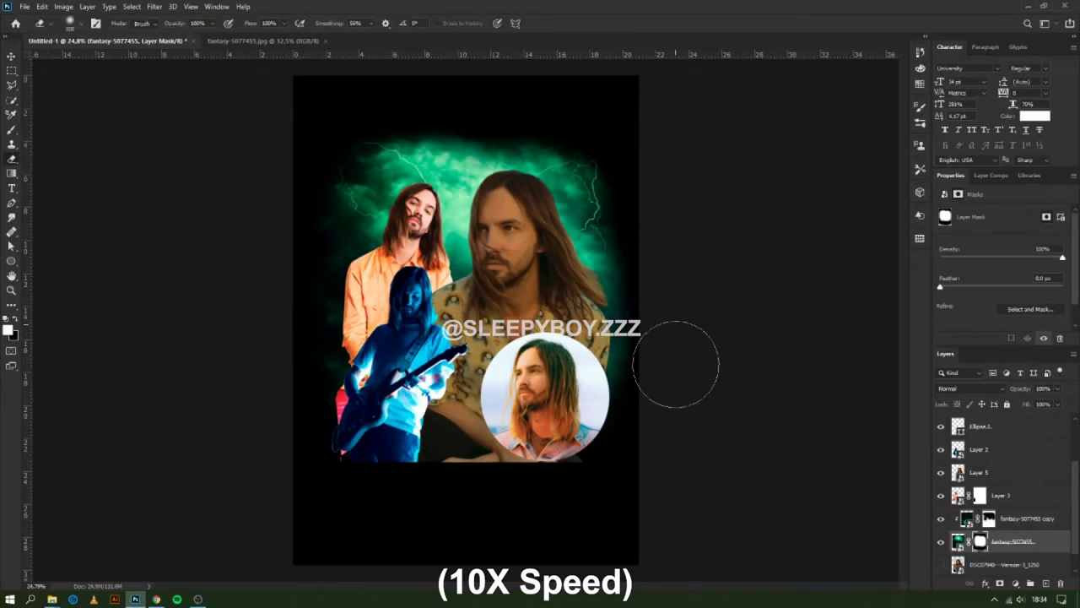
{"action": "key", "text": "Return"}
{"action": "left_click", "coordinate": [1025, 518]}
{"action": "key", "text": "ctrl+t"}
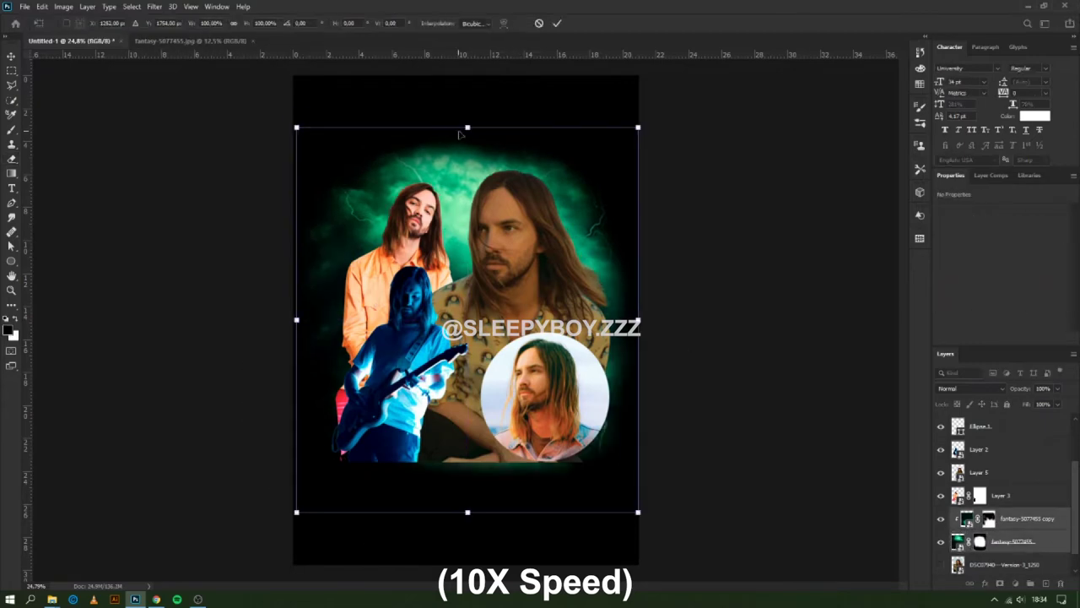
Step: Duplicate the stormy background layer and transform the duplicate
{"action": "right_click", "coordinate": [1025, 518]}
{"action": "left_click", "coordinate": [1013, 93]}
{"action": "key", "text": "Return"}
{"action": "key", "text": "ctrl+t"}
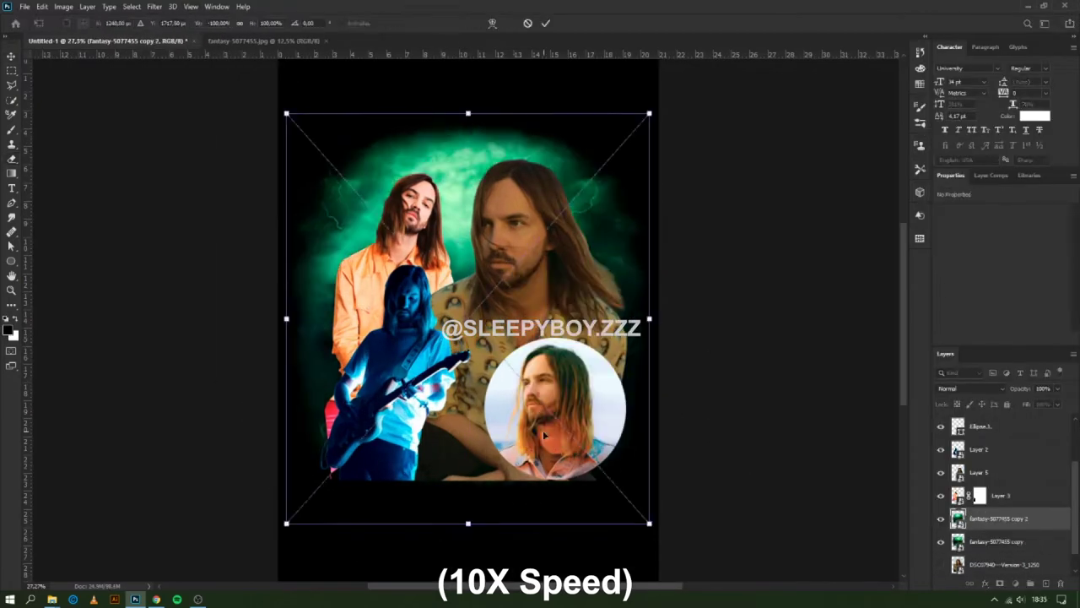
{"action": "key", "text": "Return"}
{"action": "scroll", "coordinate": [561, 275], "scroll_direction": "down", "scroll_amount": 1}
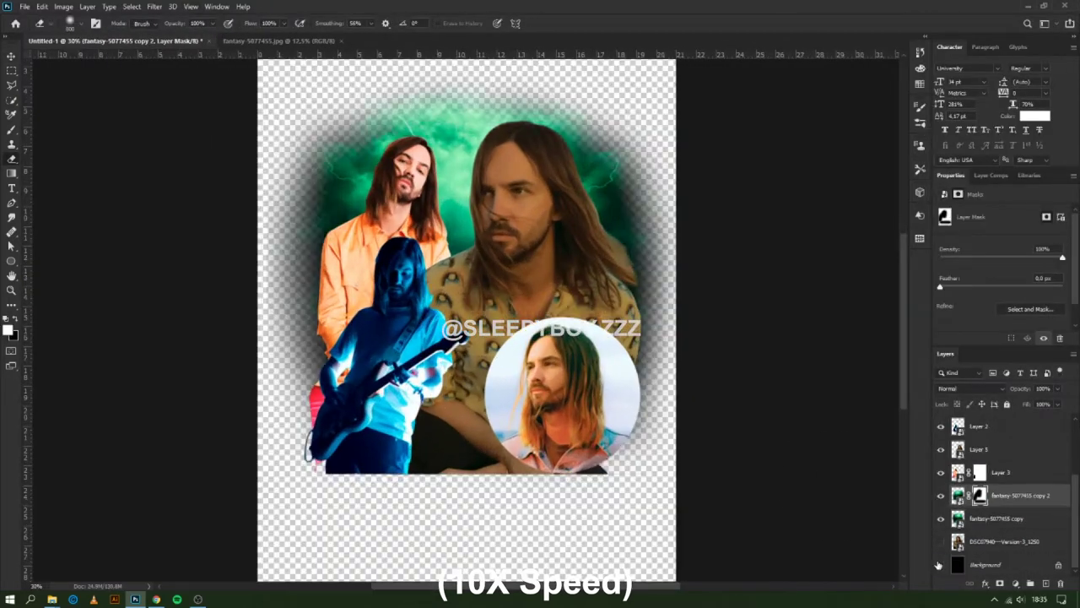
{"action": "key", "text": "v"}
{"action": "scroll", "coordinate": [472, 337], "scroll_direction": "up", "scroll_amount": 1}
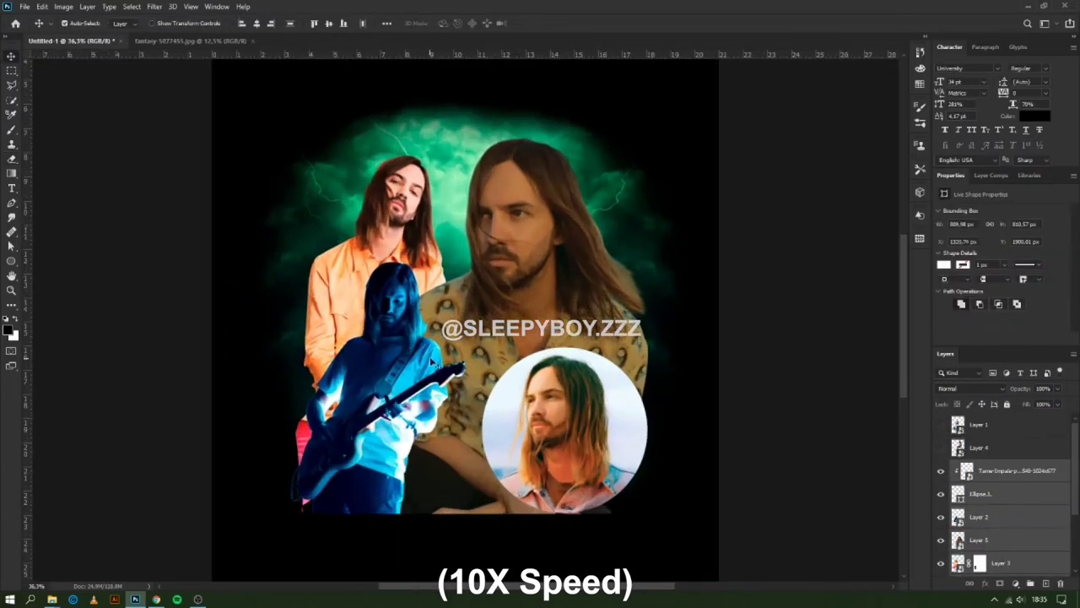
Step: Add a black-and-white gradient map and recolour one of its stops teal
{"action": "right_click", "coordinate": [1021, 495]}
{"action": "left_click", "coordinate": [964, 164]}
{"action": "left_click", "coordinate": [995, 217]}
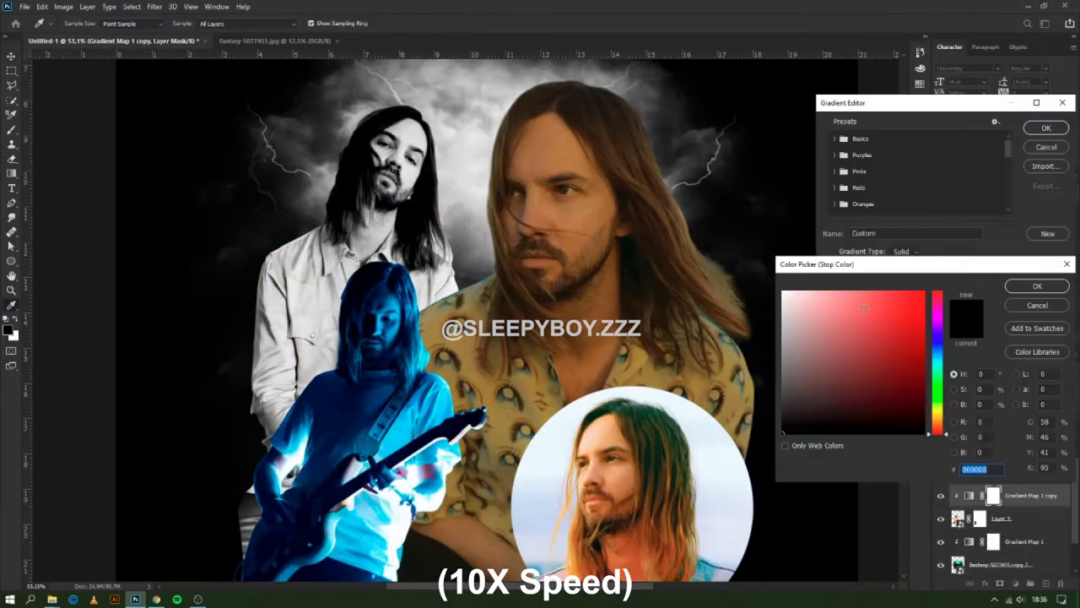
{"action": "left_click", "coordinate": [832, 171]}
{"action": "left_click", "coordinate": [937, 179]}
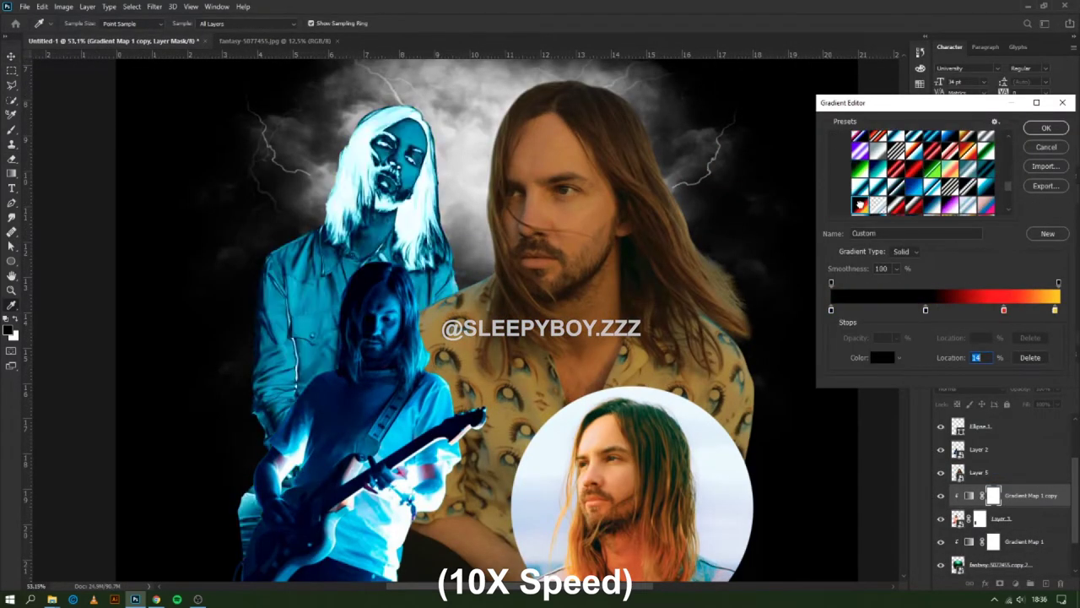
{"action": "left_click", "coordinate": [937, 179]}
{"action": "double_click", "coordinate": [946, 310]}
{"action": "left_click", "coordinate": [826, 336]}
Step: Finish the black-blue-white gradient and apply a blend mode to the gradient map
{"action": "left_click", "coordinate": [1037, 285]}
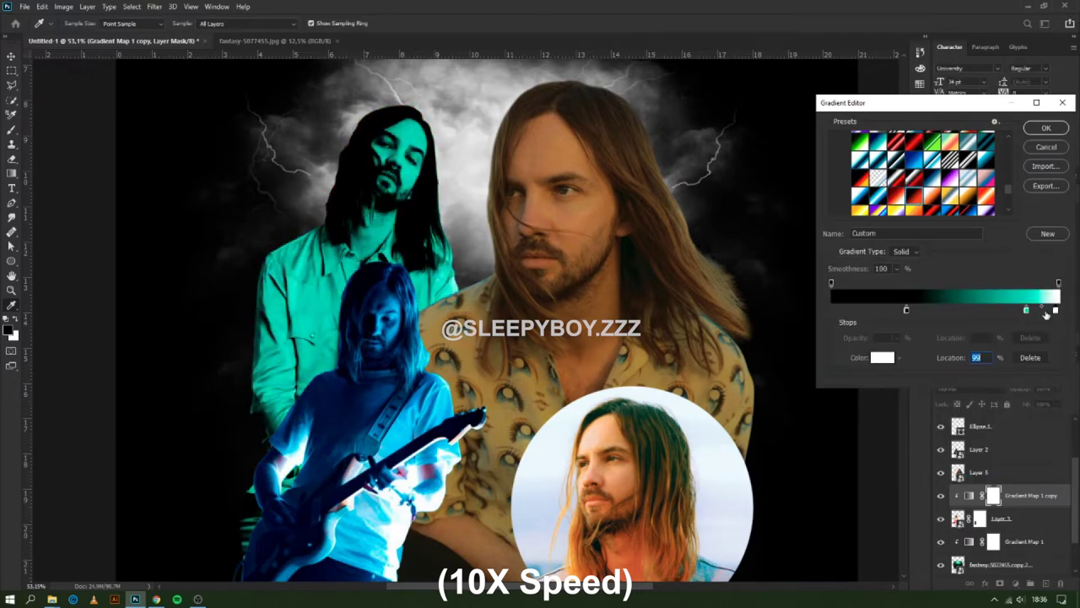
{"action": "double_click", "coordinate": [881, 355]}
{"action": "left_click", "coordinate": [1037, 285]}
{"action": "left_click", "coordinate": [1045, 128]}
{"action": "left_click", "coordinate": [971, 388]}
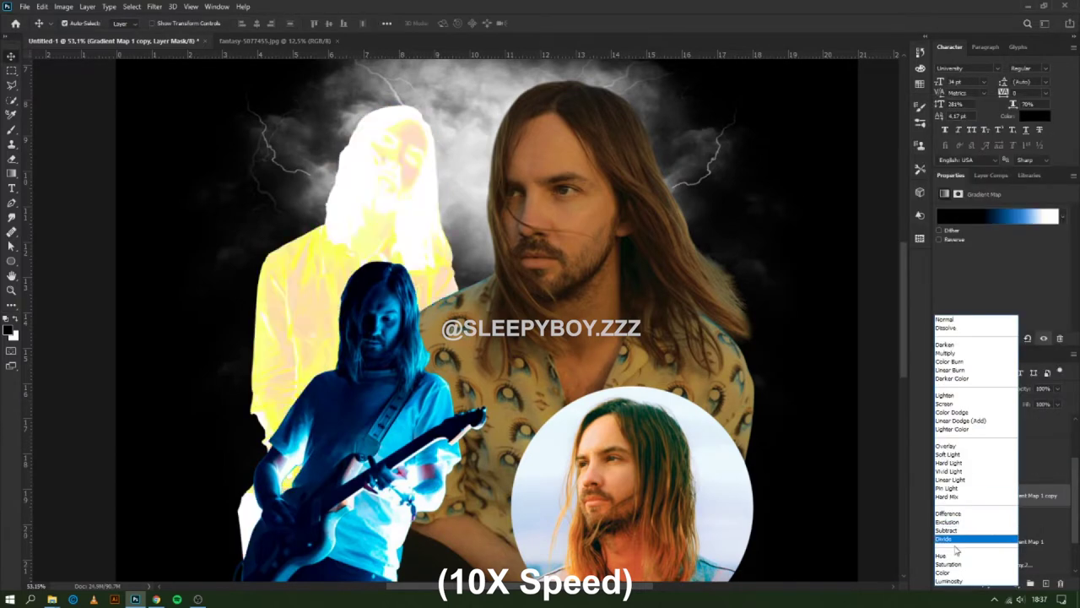
{"action": "left_click", "coordinate": [960, 420]}
Step: Add a Hue/Saturation adjustment above the gradient map and shift its hue
{"action": "scroll", "coordinate": [540, 320], "scroll_direction": "down", "scroll_amount": 2}
{"action": "left_click", "coordinate": [1015, 583]}
{"action": "left_click_drag", "start_coordinate": [1000, 253], "coordinate": [938, 257]}
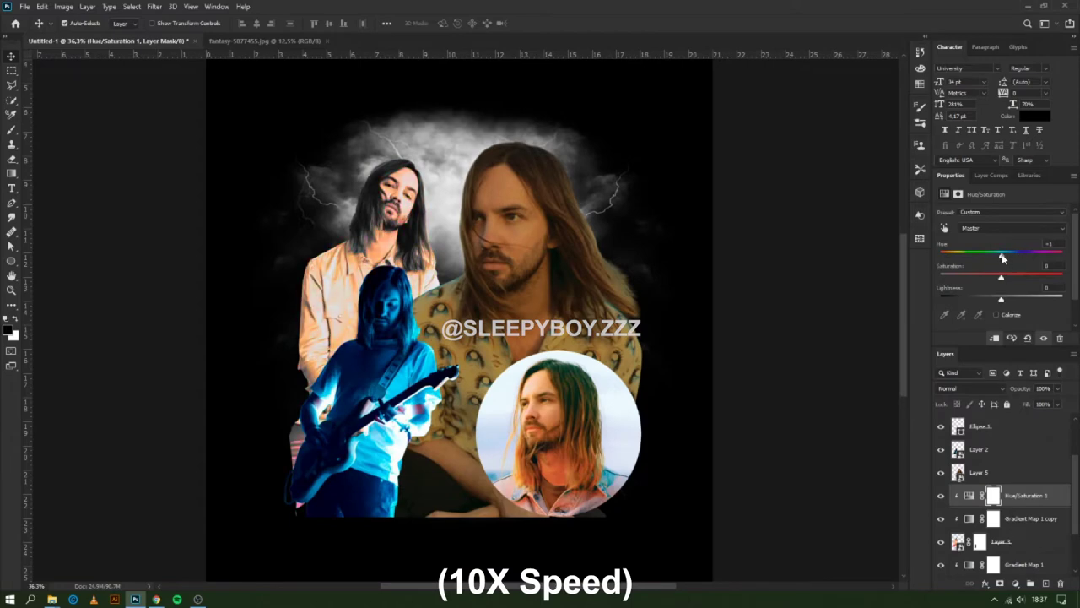
Step: Duplicate the gradient map, clip the copy to the guitarist and set it to Overlay
{"action": "scroll", "coordinate": [540, 321], "scroll_direction": "up", "scroll_amount": 2}
{"action": "key", "text": "ctrl+j"}
{"action": "left_click", "coordinate": [998, 216]}
{"action": "left_click", "coordinate": [1049, 150]}
{"action": "left_click", "coordinate": [971, 388]}
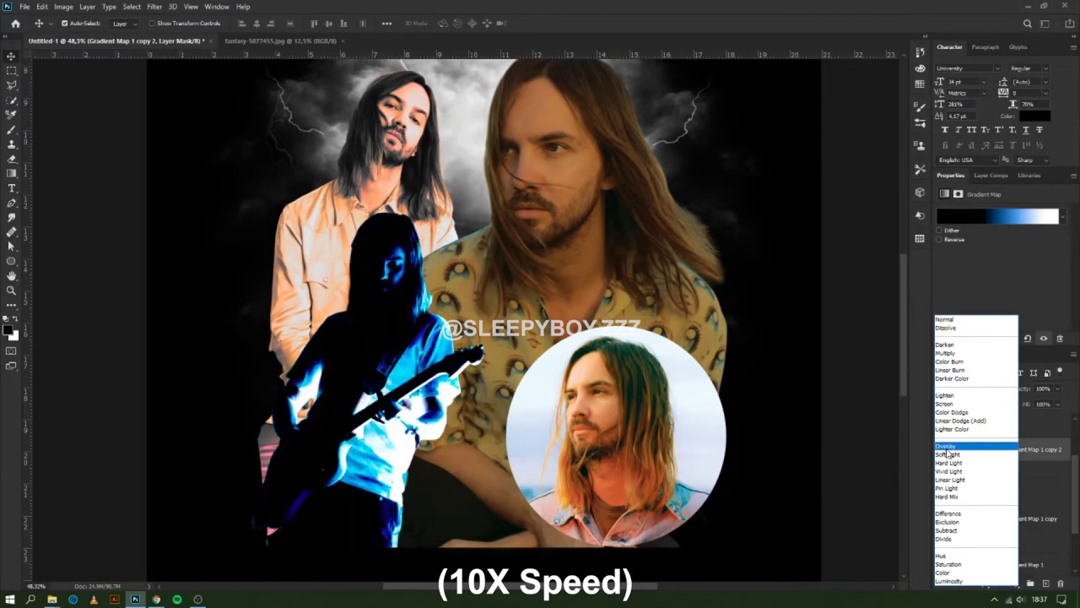
{"action": "left_click", "coordinate": [946, 453]}
Step: Shift the guitarist's middle gradient stop toward yellow for a sepia tone
{"action": "left_click", "coordinate": [997, 217]}
{"action": "left_click", "coordinate": [1045, 128]}
{"action": "left_click", "coordinate": [970, 388]}
{"action": "left_click", "coordinate": [949, 346]}
{"action": "left_click", "coordinate": [997, 217]}
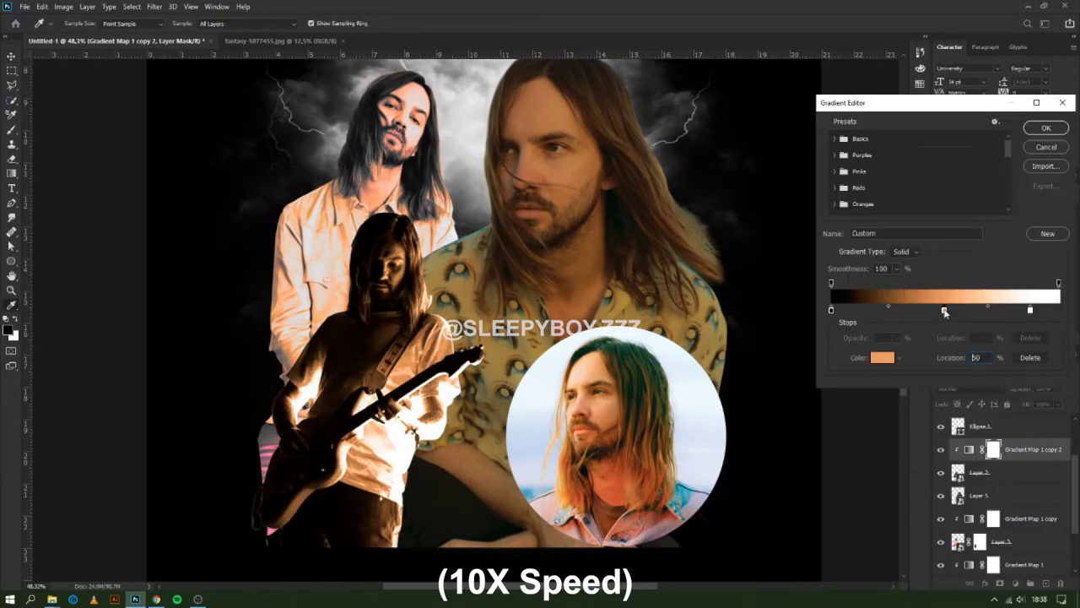
{"action": "double_click", "coordinate": [945, 312]}
{"action": "left_click", "coordinate": [1037, 286]}
{"action": "double_click", "coordinate": [945, 312]}
{"action": "left_click_drag", "start_coordinate": [936, 354], "coordinate": [936, 413]}
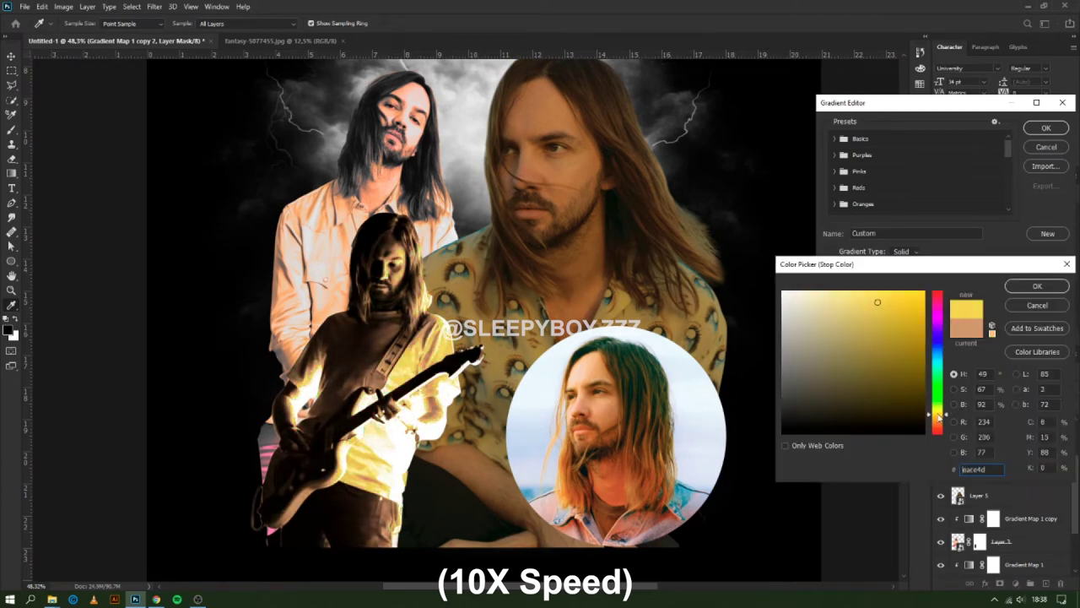
{"action": "left_click", "coordinate": [1036, 285]}
{"action": "left_click", "coordinate": [1045, 127]}
Step: Recolour the Gradient Map 1 copy stops, moving one to 51% and making one orange
{"action": "left_click", "coordinate": [993, 518]}
{"action": "left_click", "coordinate": [998, 216]}
{"action": "double_click", "coordinate": [831, 310]}
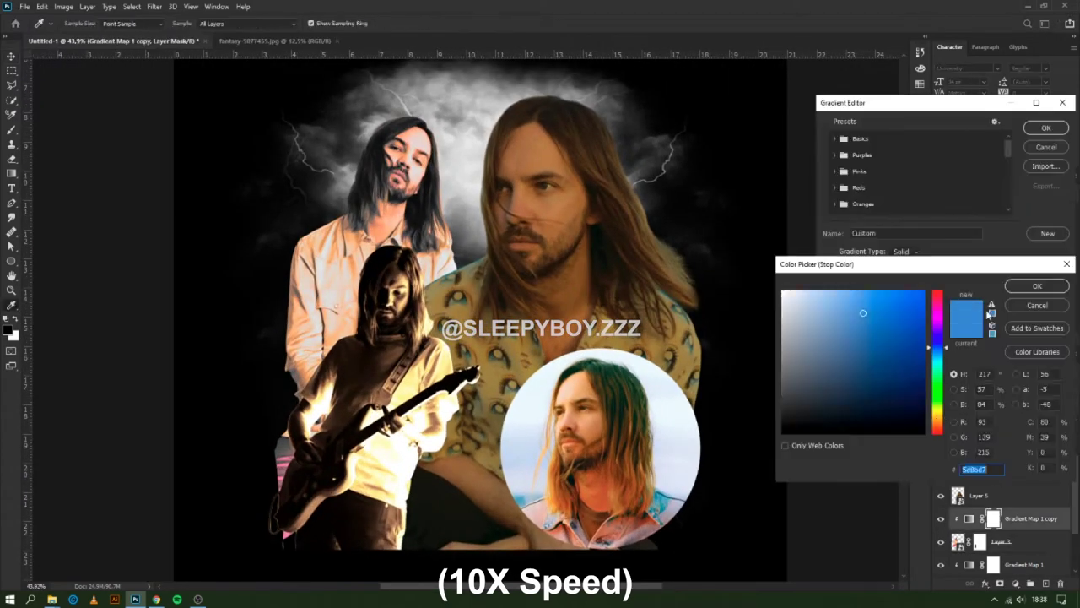
{"action": "left_click", "coordinate": [1037, 305]}
{"action": "double_click", "coordinate": [974, 312]}
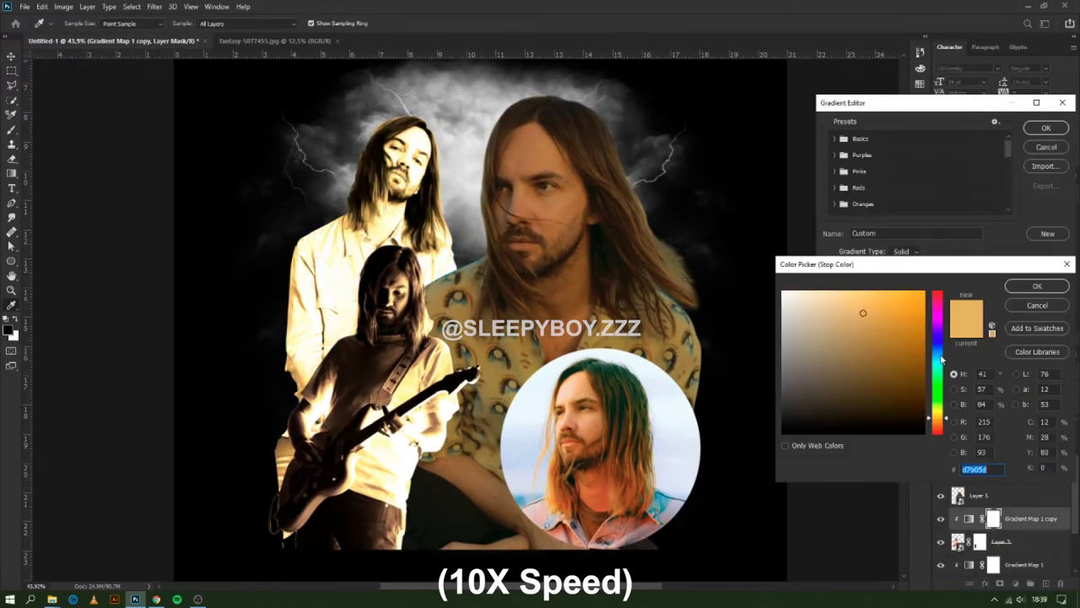
{"action": "left_click", "coordinate": [1037, 286]}
{"action": "left_click_drag", "start_coordinate": [937, 310], "coordinate": [950, 310]}
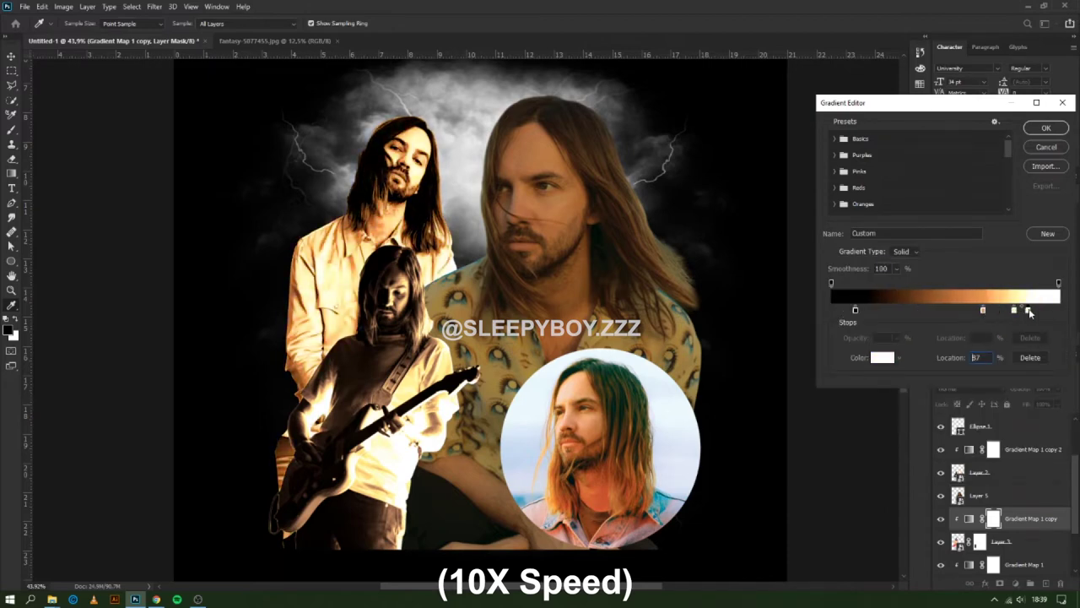
{"action": "double_click", "coordinate": [1028, 311]}
{"action": "mouse_move", "coordinate": [937, 355]}
{"action": "left_mouse_down"}
{"action": "mouse_move", "coordinate": [937, 371]}
{"action": "mouse_move", "coordinate": [937, 346]}
{"action": "left_mouse_up"}
{"action": "left_click", "coordinate": [1037, 286]}
Step: Add a gradient map clipped to Layer 5 with a pale yellow stop and a stop near 58%
{"action": "left_click", "coordinate": [1046, 128]}
{"action": "left_click", "coordinate": [979, 496]}
{"action": "left_click", "coordinate": [1002, 582]}
{"action": "left_click", "coordinate": [1037, 285]}
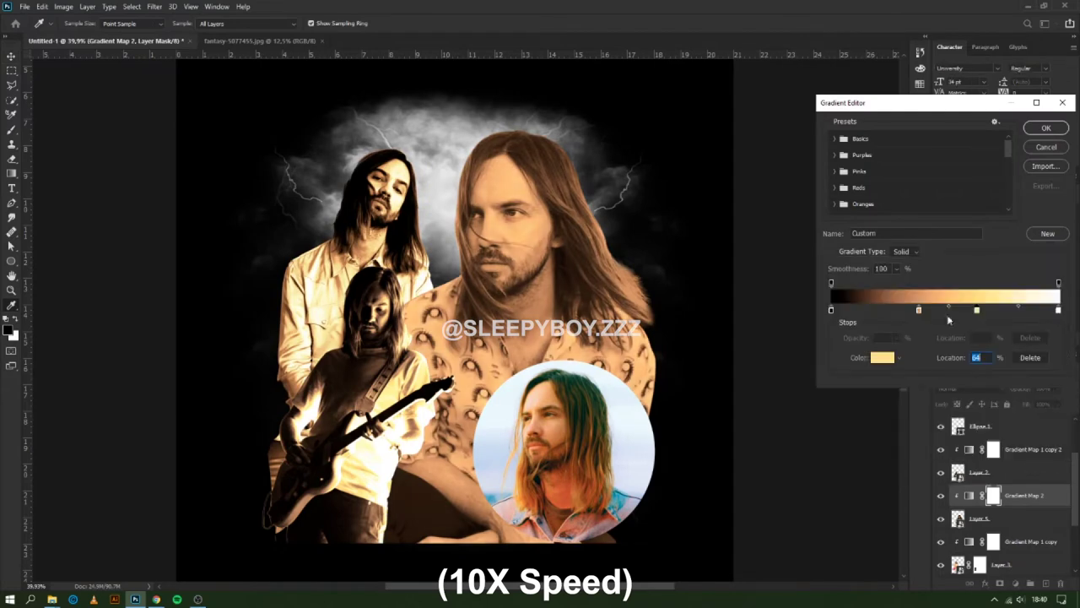
{"action": "left_click_drag", "start_coordinate": [831, 310], "coordinate": [858, 310]}
{"action": "left_click_drag", "start_coordinate": [918, 310], "coordinate": [935, 310]}
{"action": "left_click", "coordinate": [962, 310]}
{"action": "double_click", "coordinate": [962, 311]}
{"action": "left_click", "coordinate": [1037, 285]}
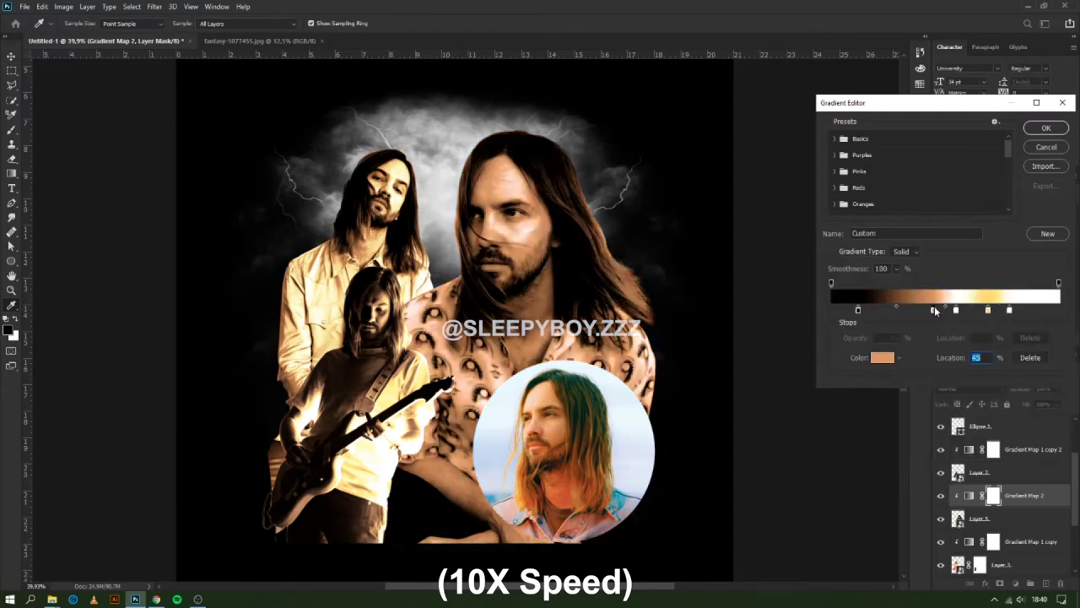
Step: Add an orange stop to finish the large portrait's sepia gradient, then add a gradient map over the circle photo
{"action": "left_click", "coordinate": [946, 310]}
{"action": "double_click", "coordinate": [946, 310]}
{"action": "left_click", "coordinate": [1037, 285]}
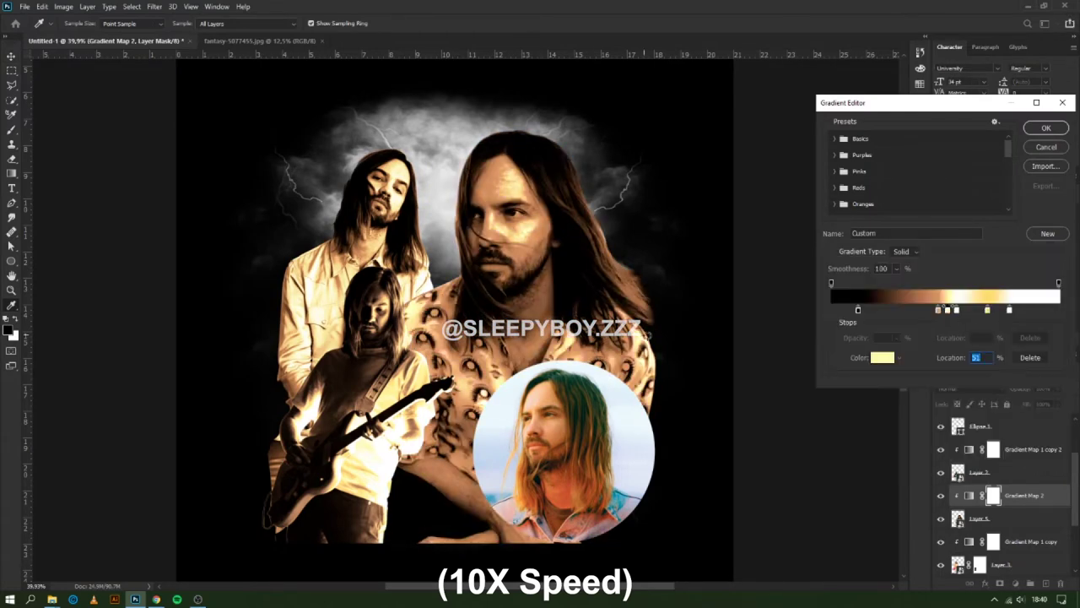
{"action": "left_click", "coordinate": [931, 311]}
{"action": "left_click", "coordinate": [1045, 127]}
{"action": "left_click", "coordinate": [1001, 217]}
{"action": "left_click", "coordinate": [924, 311]}
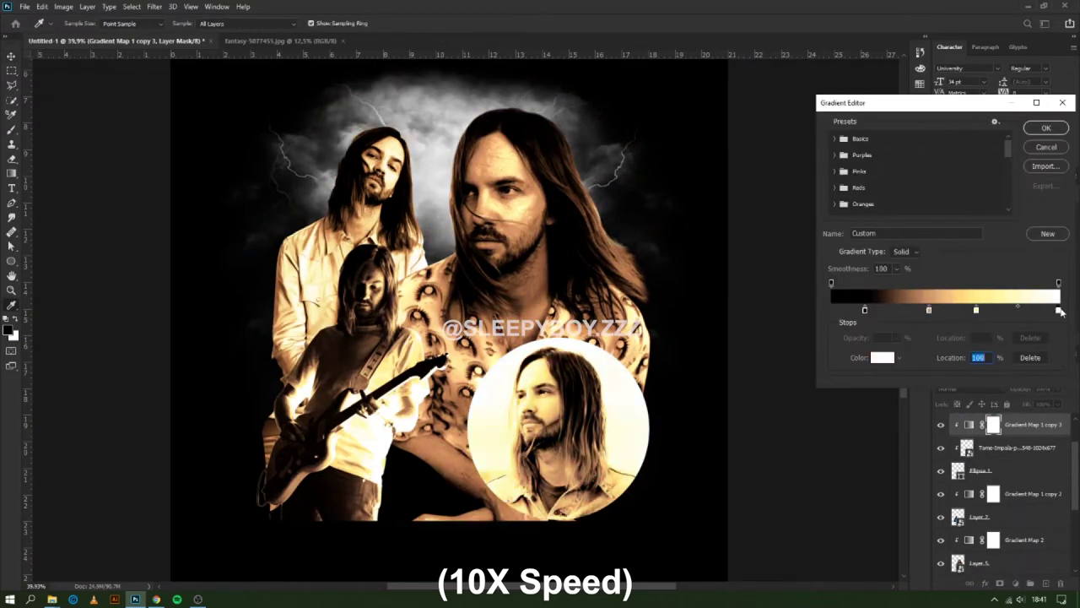
Step: Finish the circle photo's gradient and give Gradient Map 1 a yellow stop and new blend mode
{"action": "left_click", "coordinate": [1046, 127]}
{"action": "left_click", "coordinate": [1001, 217]}
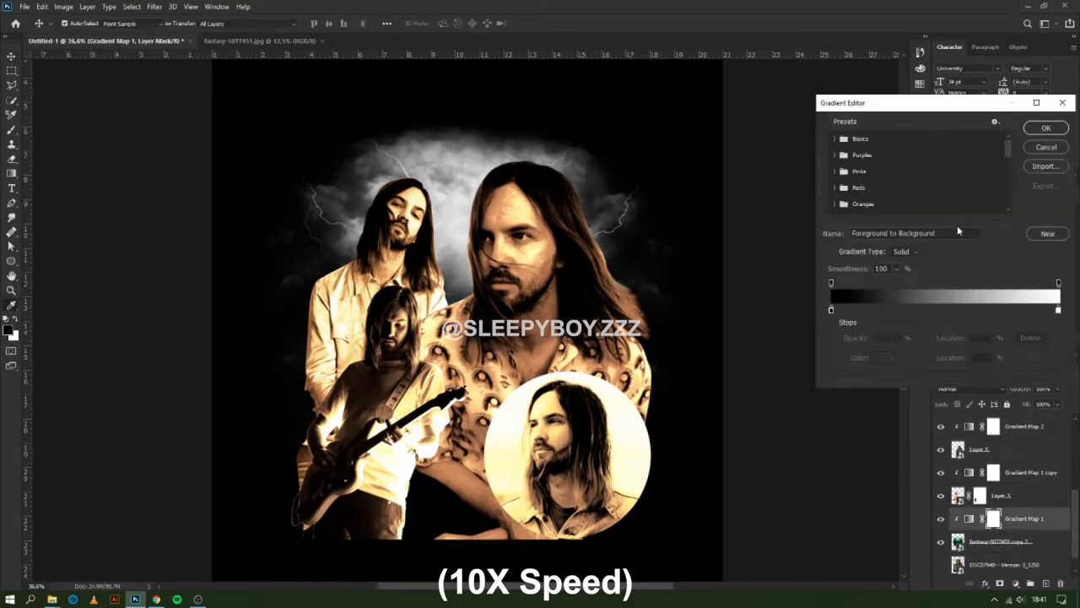
{"action": "double_click", "coordinate": [932, 310]}
{"action": "left_click_drag", "start_coordinate": [937, 422], "coordinate": [939, 412]}
{"action": "left_click", "coordinate": [1037, 286]}
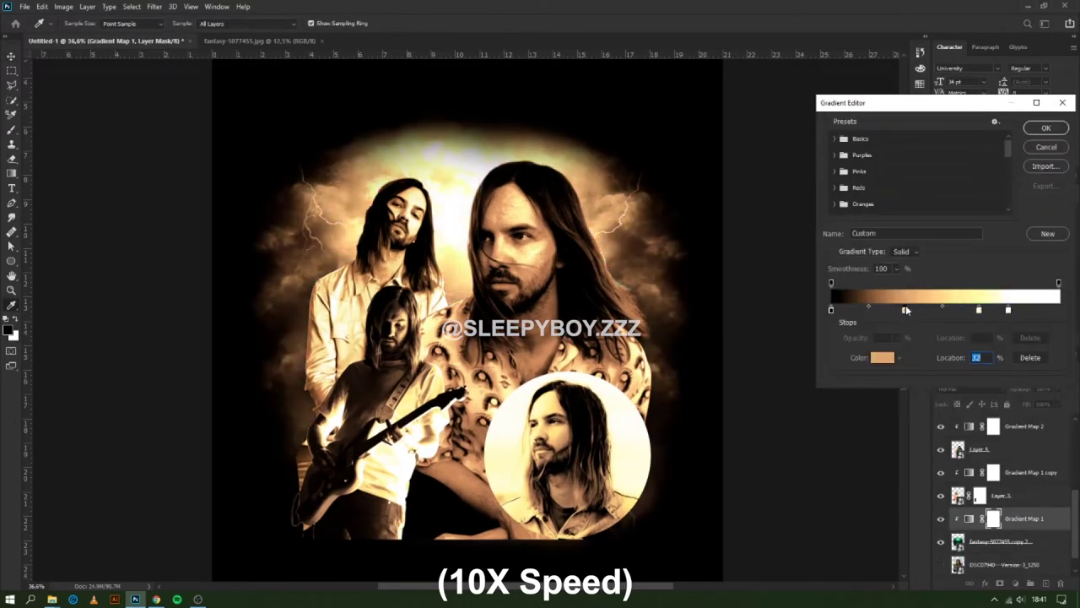
{"action": "left_click", "coordinate": [1046, 128]}
{"action": "left_click", "coordinate": [970, 388]}
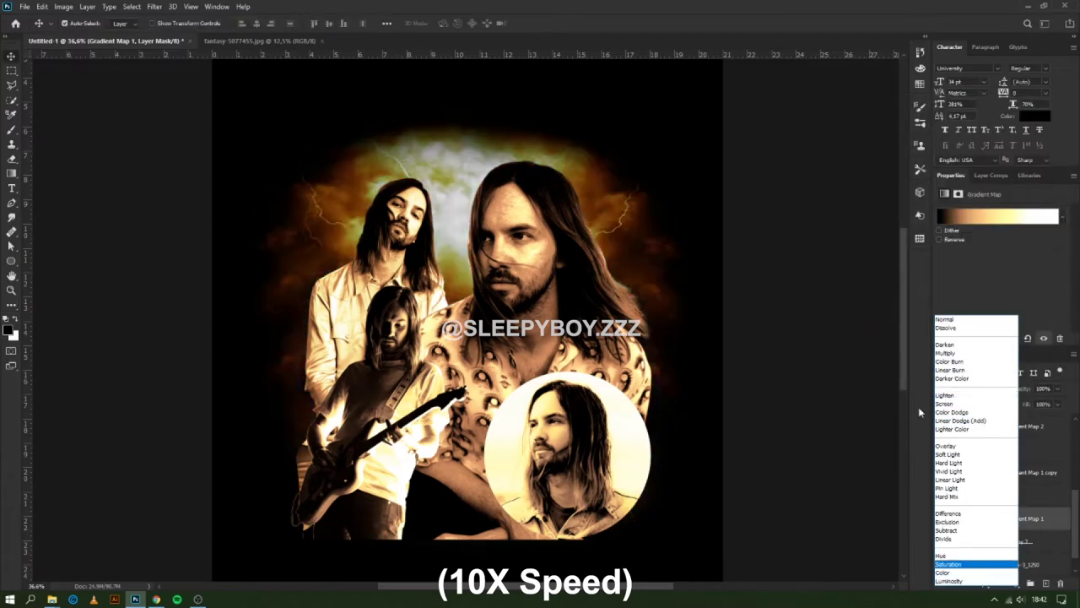
{"action": "key", "text": "Escape"}
{"action": "left_click", "coordinate": [1000, 541]}
Step: Transform the cloud background, add a layer mask and brush out its bottom
{"action": "key", "text": "ctrl+t"}
{"action": "key", "text": "Return"}
{"action": "left_click", "coordinate": [1000, 583]}
{"action": "key", "text": "b"}
{"action": "left_click_drag", "start_coordinate": [337, 515], "coordinate": [450, 521]}
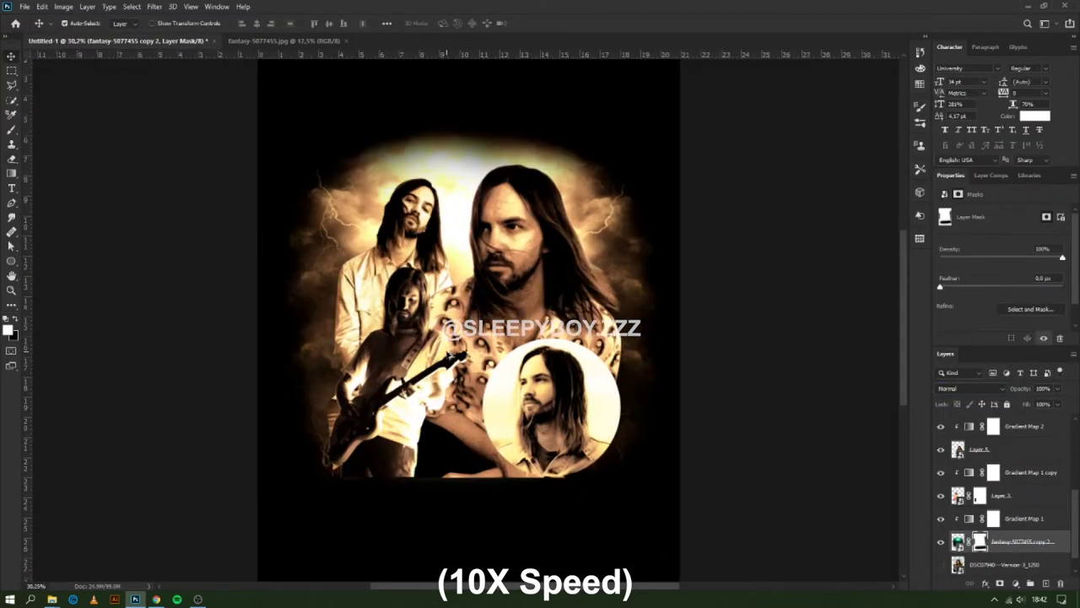
{"action": "key", "text": "v"}
{"action": "scroll", "coordinate": [477, 297], "scroll_direction": "up", "scroll_amount": 2}
Step: Commit the resize and set the TAME IMPALA title to the Boecklins Universe font
{"action": "key", "text": "Return"}
{"action": "key", "text": "t"}
{"action": "left_click", "coordinate": [997, 67]}
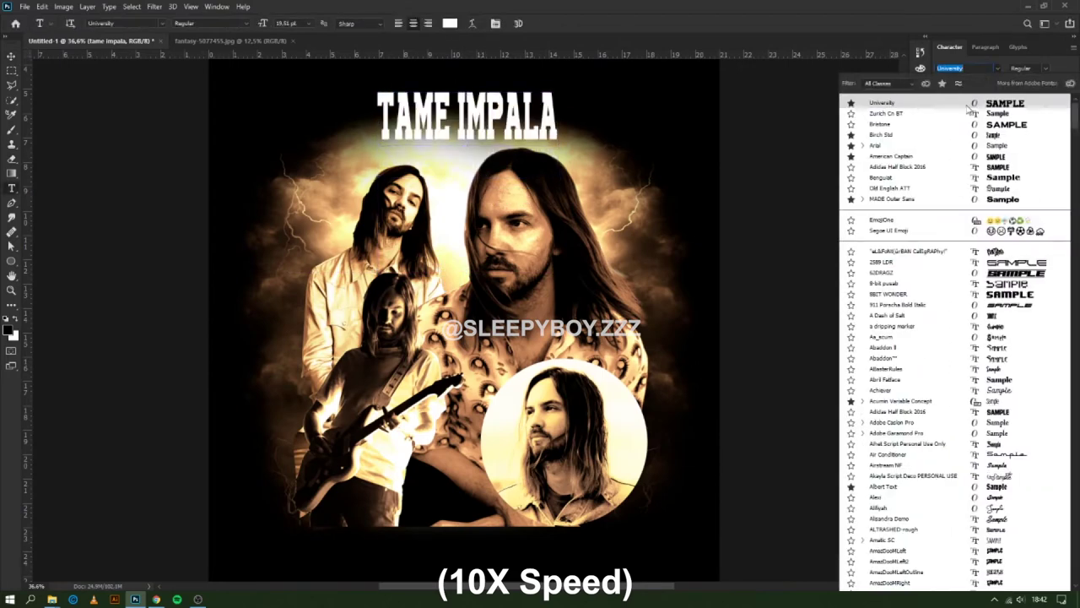
{"action": "scroll", "coordinate": [915, 166], "scroll_direction": "down", "scroll_amount": 5}
{"action": "scroll", "coordinate": [945, 253], "scroll_direction": "down", "scroll_amount": 5}
{"action": "scroll", "coordinate": [961, 295], "scroll_direction": "down", "scroll_amount": 5}
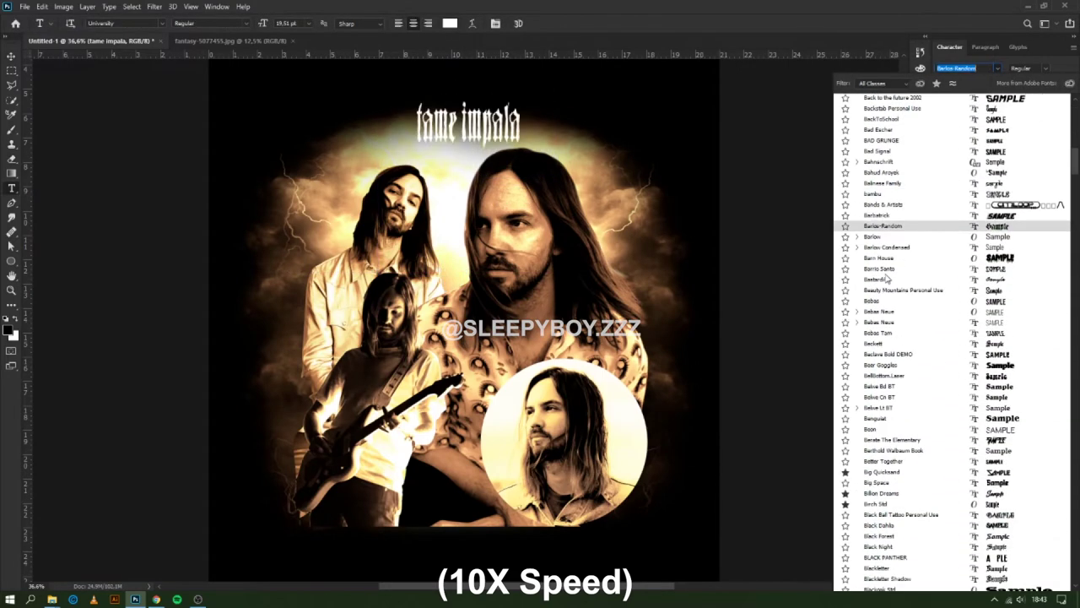
{"action": "scroll", "coordinate": [971, 328], "scroll_direction": "down", "scroll_amount": 5}
{"action": "scroll", "coordinate": [958, 316], "scroll_direction": "down", "scroll_amount": 5}
{"action": "left_click", "coordinate": [954, 307]}
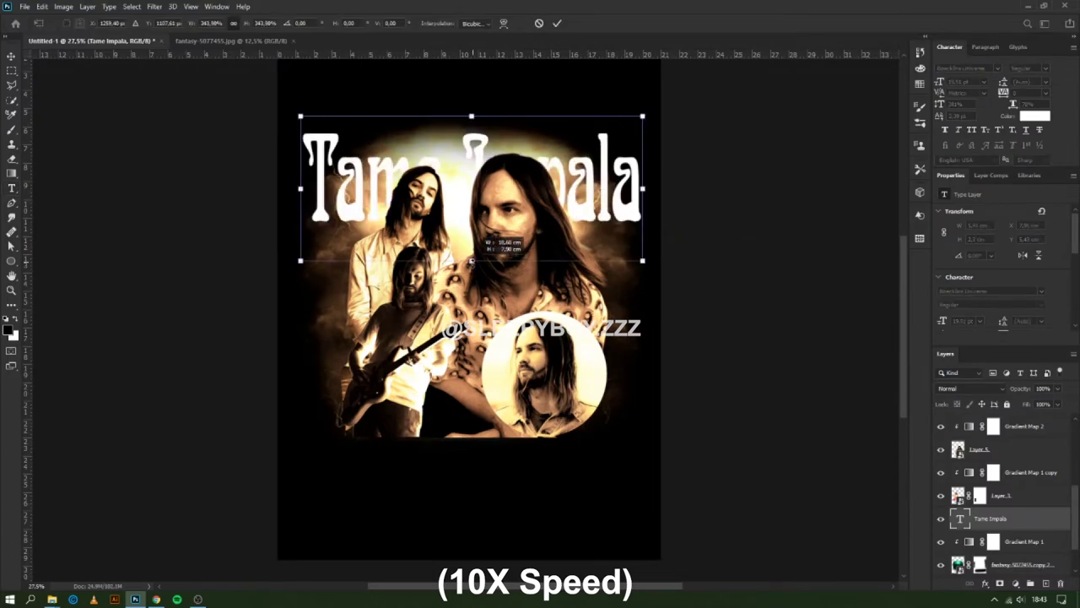
Step: Enlarge the title and warp it so its letters stretch downward
{"action": "left_click_drag", "start_coordinate": [941, 81], "coordinate": [1015, 102]}
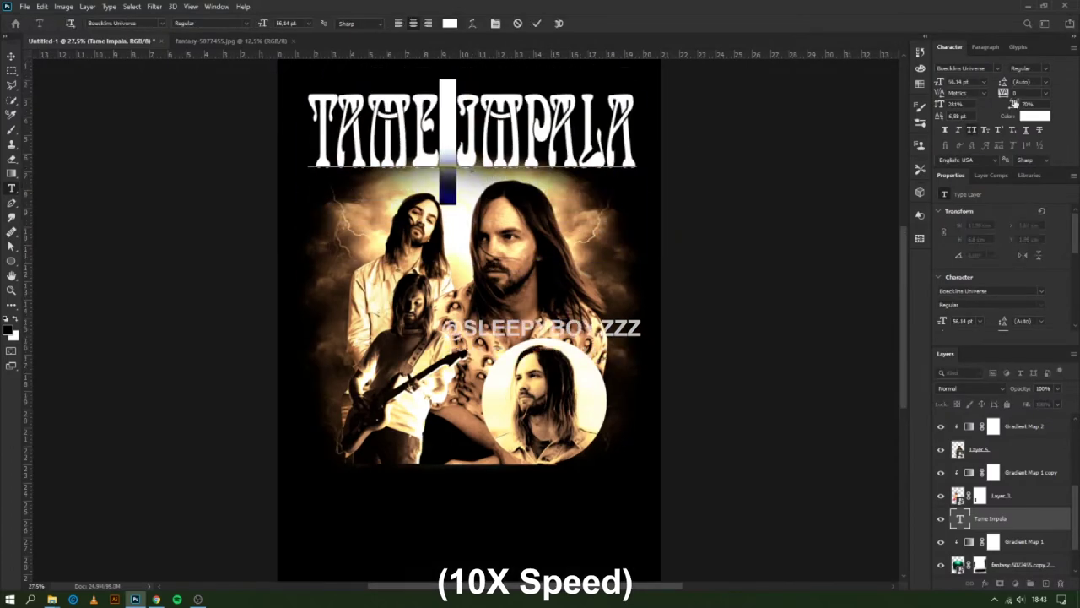
{"action": "key", "text": "ctrl+t"}
{"action": "right_click", "coordinate": [495, 137]}
{"action": "left_click", "coordinate": [514, 217]}
{"action": "left_click_drag", "start_coordinate": [287, 203], "coordinate": [394, 274]}
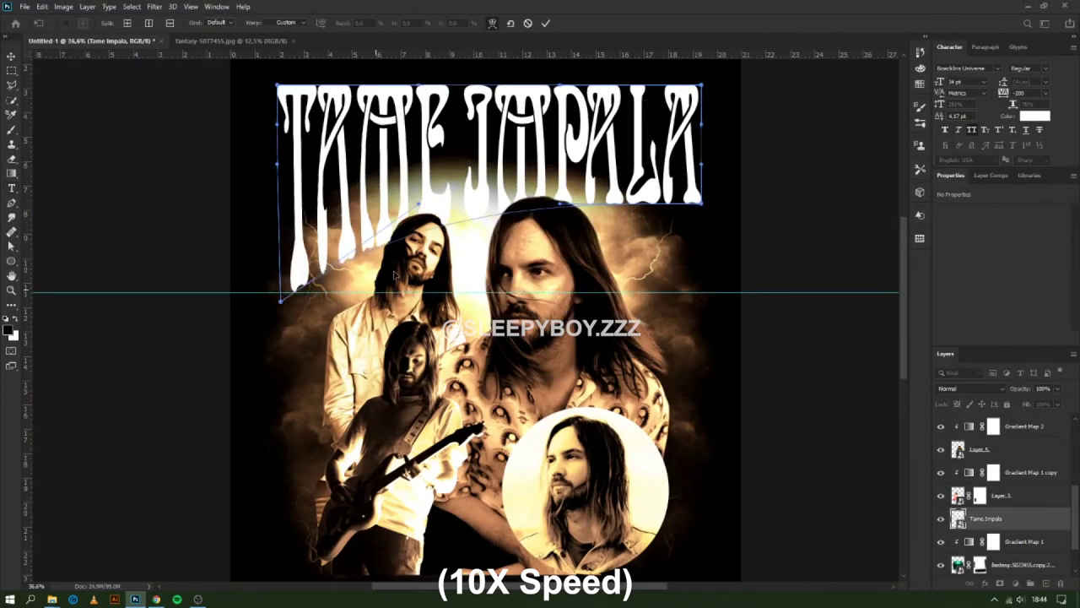
{"action": "key", "text": "Return"}
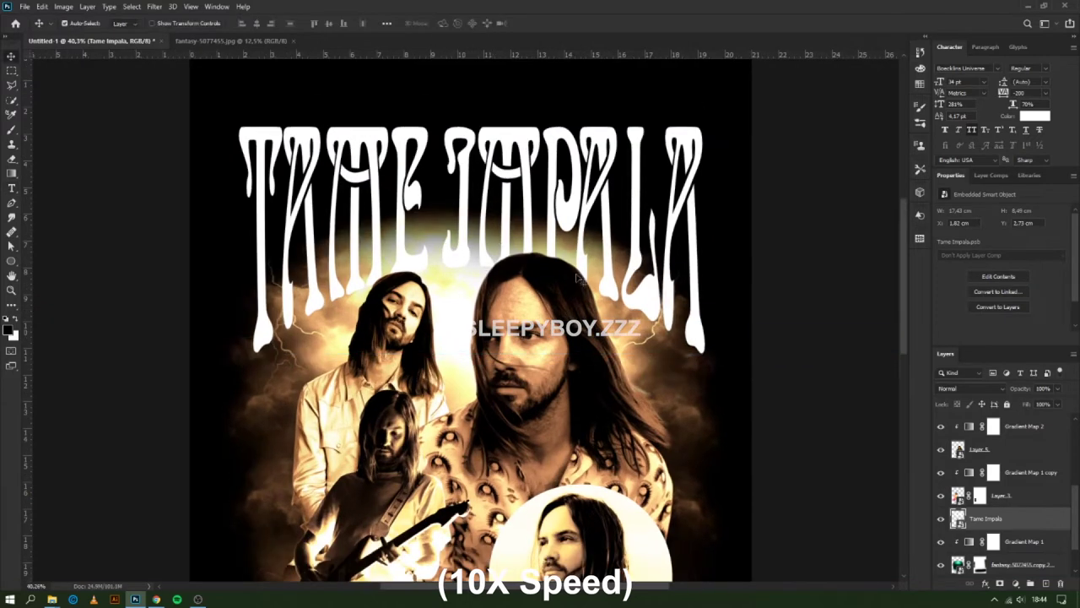
Step: Give the title Bevel & Emboss and a chrome-gold Gradient Overlay
{"action": "double_click", "coordinate": [985, 518]}
{"action": "left_click_drag", "start_coordinate": [840, 231], "coordinate": [847, 233]}
{"action": "left_click", "coordinate": [672, 325]}
{"action": "left_click", "coordinate": [856, 211]}
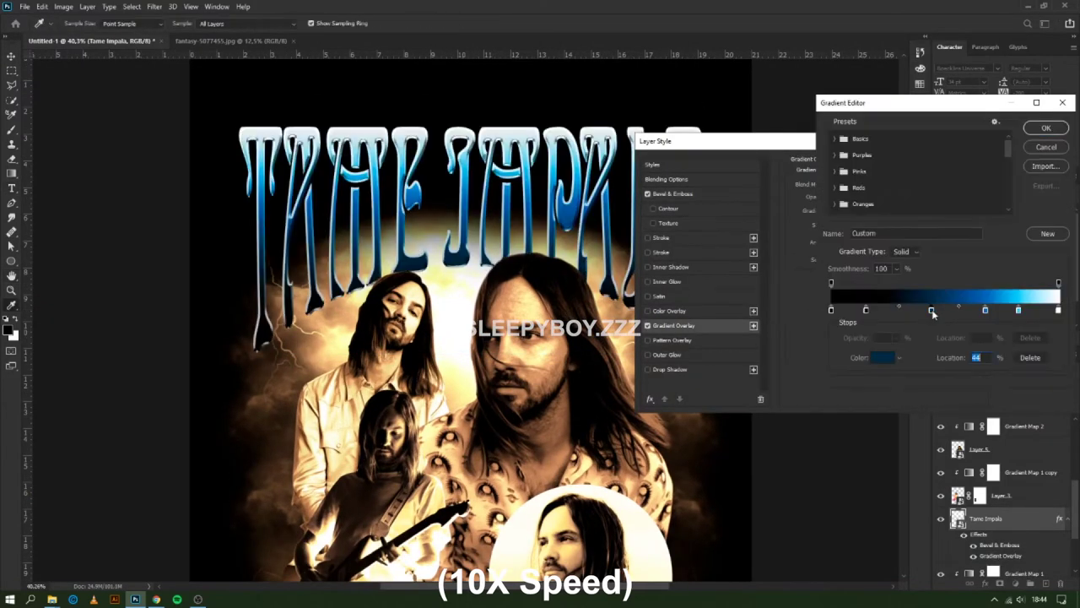
{"action": "double_click", "coordinate": [922, 311]}
{"action": "left_click", "coordinate": [1037, 284]}
{"action": "double_click", "coordinate": [922, 310]}
{"action": "left_click", "coordinate": [1037, 285]}
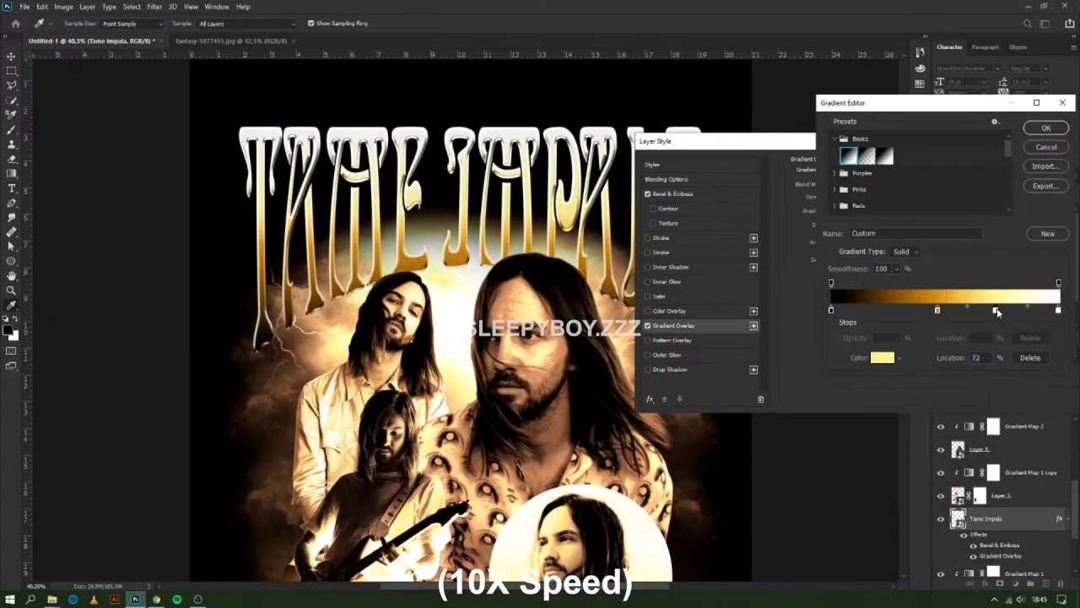
{"action": "double_click", "coordinate": [990, 310]}
{"action": "left_click", "coordinate": [1037, 285]}
{"action": "left_click", "coordinate": [1046, 128]}
Step: Add a stroke to the title, confirm the layer style, and duplicate the layer
{"action": "left_click", "coordinate": [661, 237]}
{"action": "left_click", "coordinate": [1033, 165]}
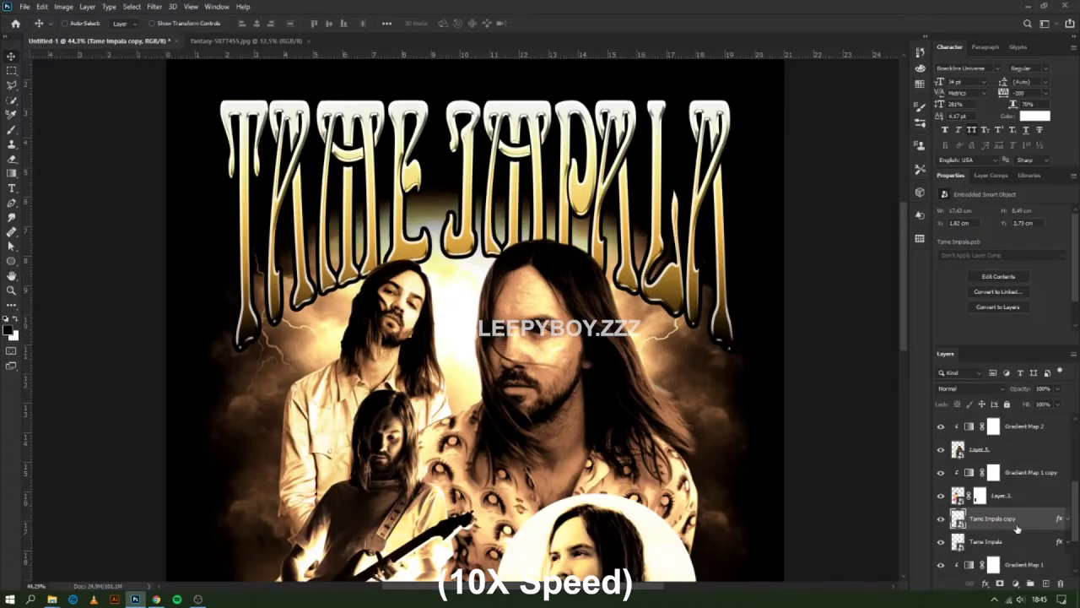
{"action": "left_click", "coordinate": [155, 6]}
Step: Apply the Eye Candy extrude, then give the duplicate title a pale yellow inner shadow and inner glow
{"action": "left_click", "coordinate": [711, 532]}
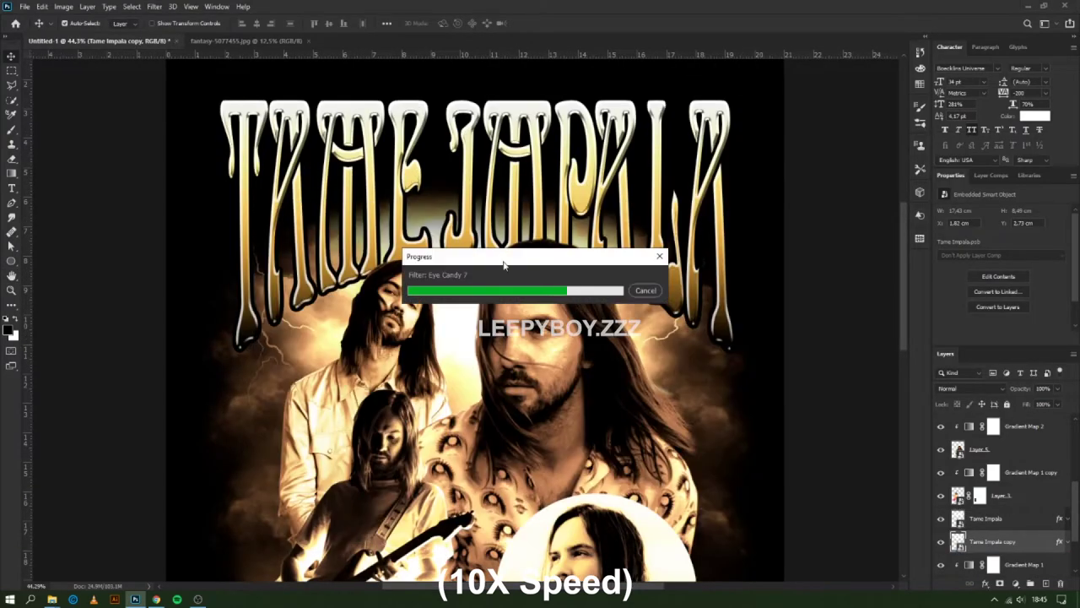
{"action": "double_click", "coordinate": [1013, 541]}
{"action": "left_click", "coordinate": [647, 267]}
{"action": "left_click", "coordinate": [906, 185]}
{"action": "left_click", "coordinate": [1037, 289]}
{"action": "left_click_drag", "start_coordinate": [848, 259], "coordinate": [846, 260]}
{"action": "left_click", "coordinate": [906, 186]}
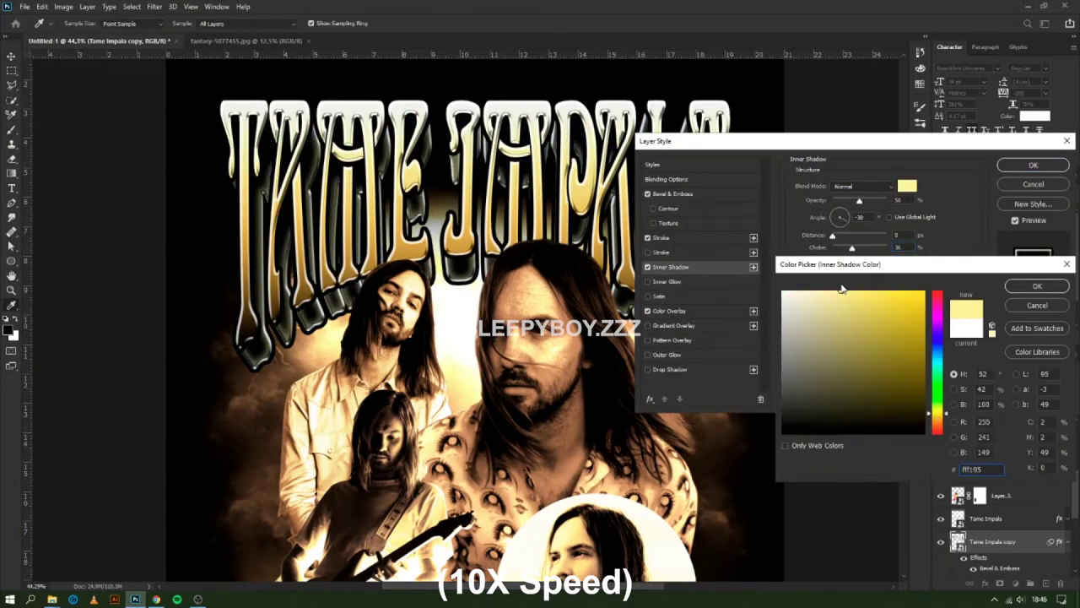
{"action": "left_click", "coordinate": [1037, 284]}
{"action": "left_click_drag", "start_coordinate": [859, 200], "coordinate": [883, 201]}
{"action": "left_click", "coordinate": [656, 282]}
{"action": "left_click_drag", "start_coordinate": [834, 294], "coordinate": [853, 284]}
Step: Give the title a peach outer glow and place the blue flame image beside the guitarist
{"action": "left_click", "coordinate": [667, 355]}
{"action": "left_click", "coordinate": [818, 223]}
{"action": "left_click", "coordinate": [1037, 285]}
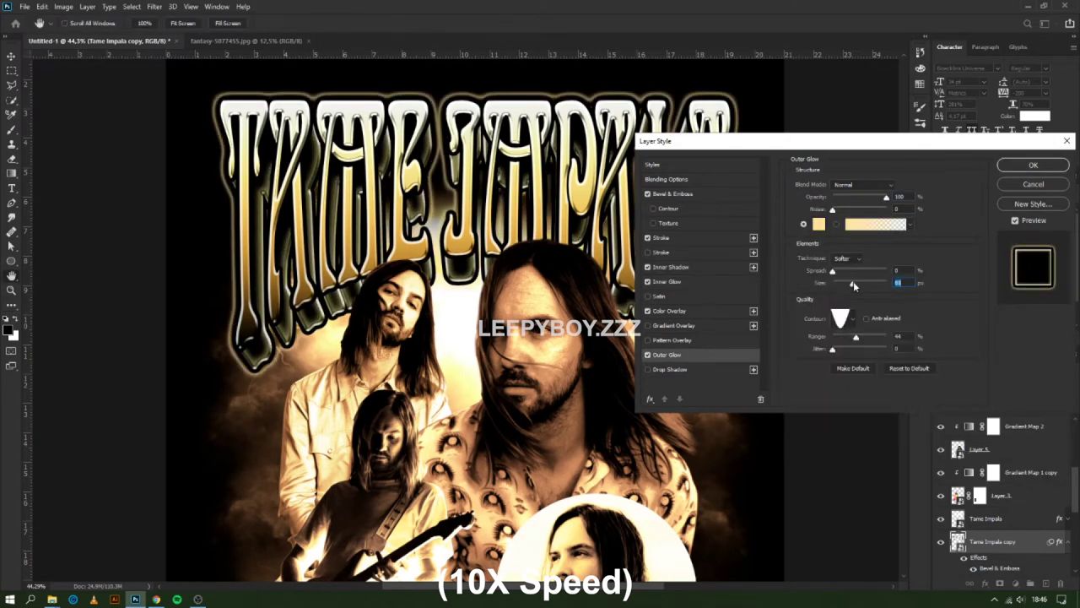
{"action": "left_click", "coordinate": [1033, 165]}
{"action": "left_click", "coordinate": [51, 600]}
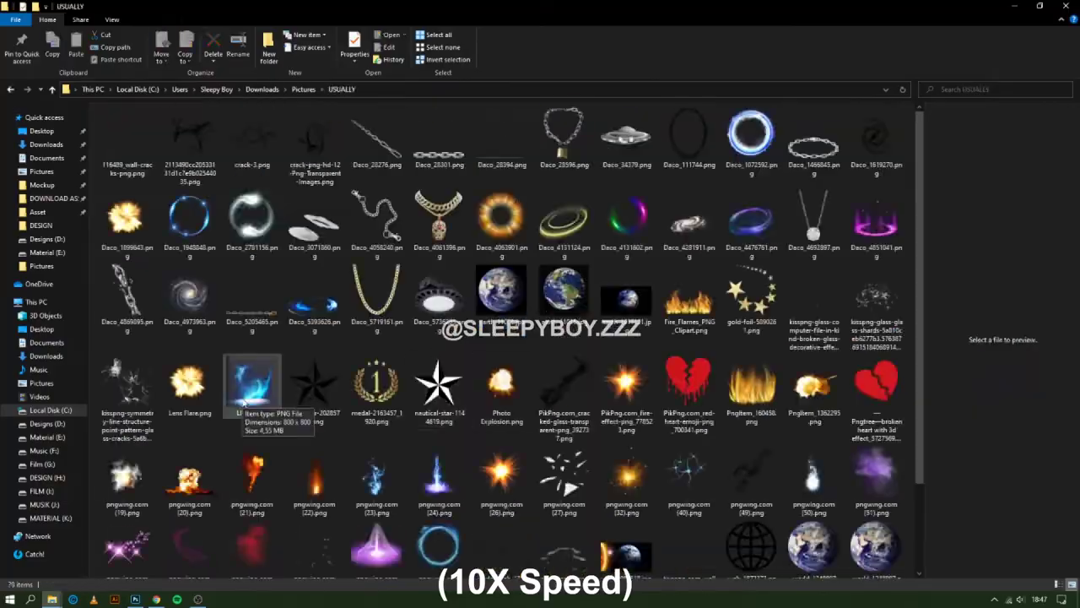
{"action": "left_click_drag", "start_coordinate": [253, 384], "coordinate": [274, 361]}
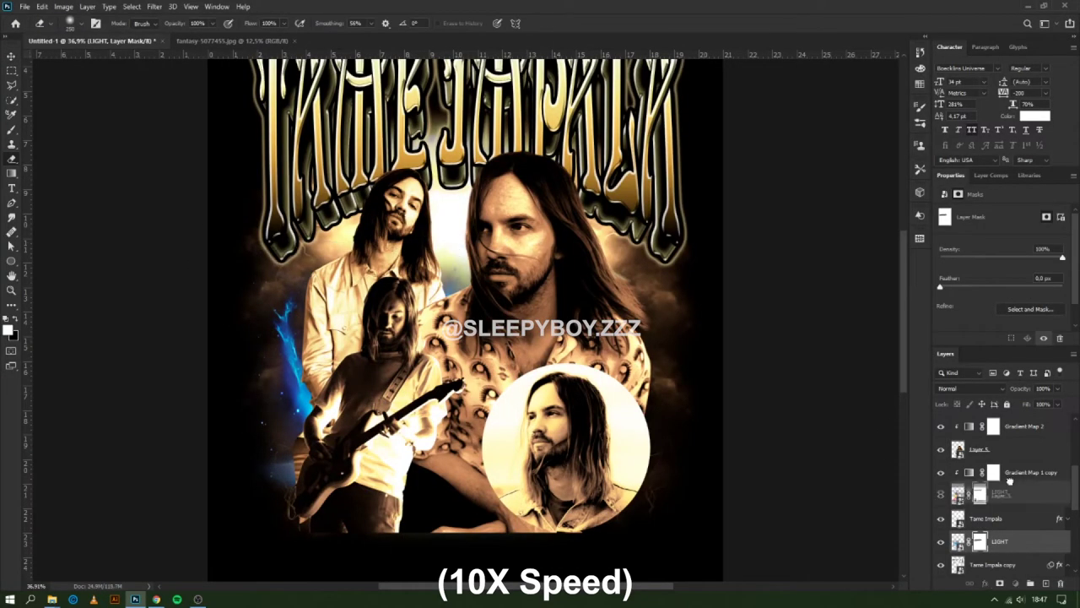
Step: Reposition the LIGHT flame layer lower in the layer stack and start resizing it
{"action": "left_click_drag", "start_coordinate": [1010, 481], "coordinate": [971, 426]}
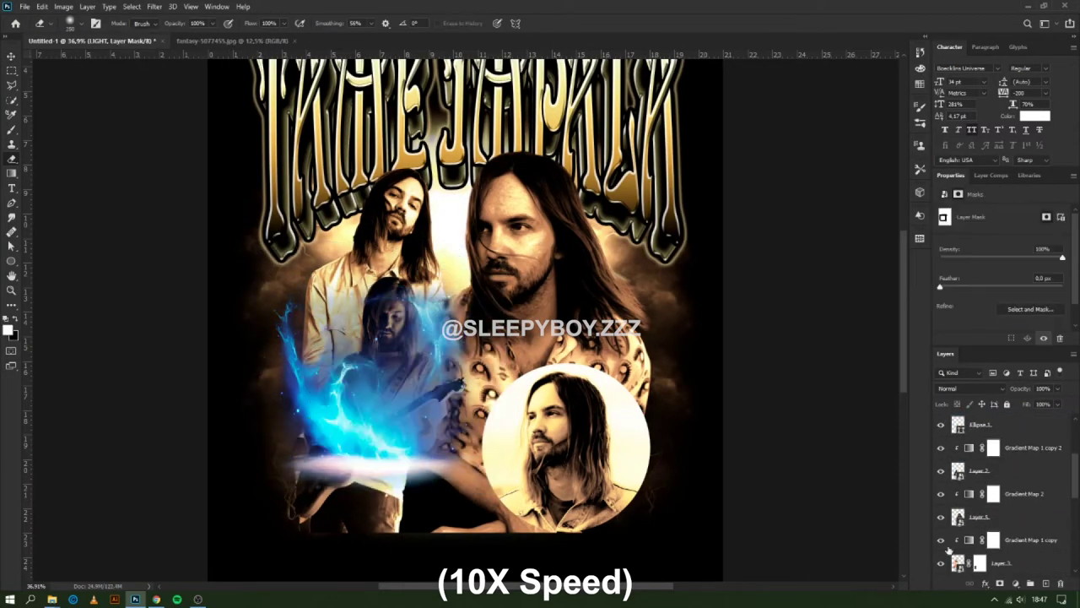
{"action": "left_click_drag", "start_coordinate": [379, 397], "coordinate": [557, 405]}
{"action": "scroll", "coordinate": [1004, 506], "scroll_direction": "up", "scroll_amount": 2}
{"action": "key", "text": "ctrl+minus"}
{"action": "key", "text": "ctrl+t"}
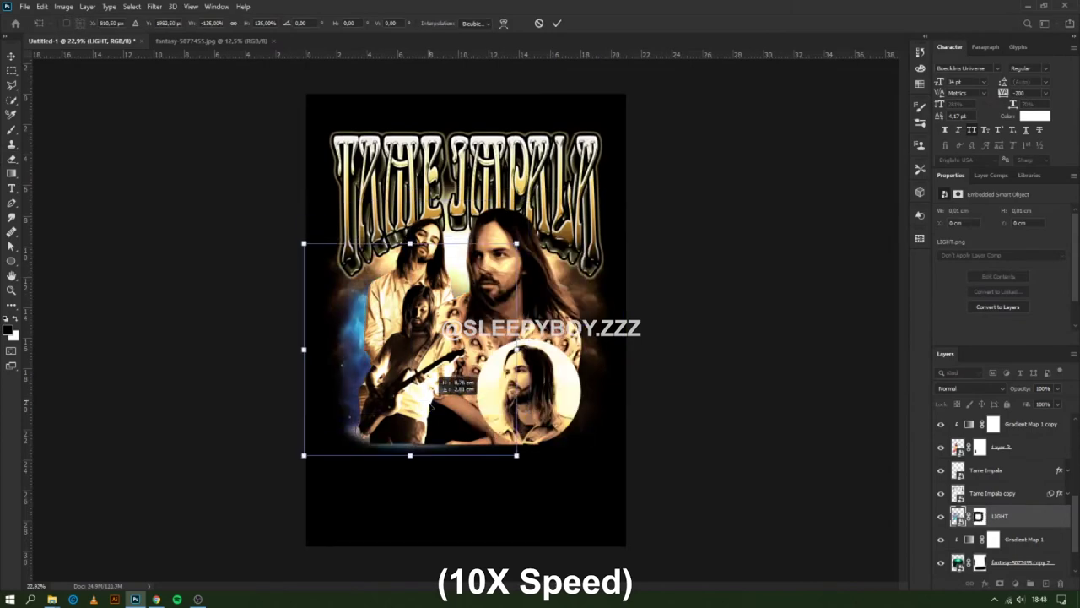
Step: Add a Hue/Saturation layer clipped to the flame, tinting it warm gold
{"action": "key", "text": "Return"}
{"action": "scroll", "coordinate": [477, 353], "scroll_direction": "up", "scroll_amount": 2}
{"action": "left_click", "coordinate": [1015, 582]}
{"action": "key", "text": "b"}
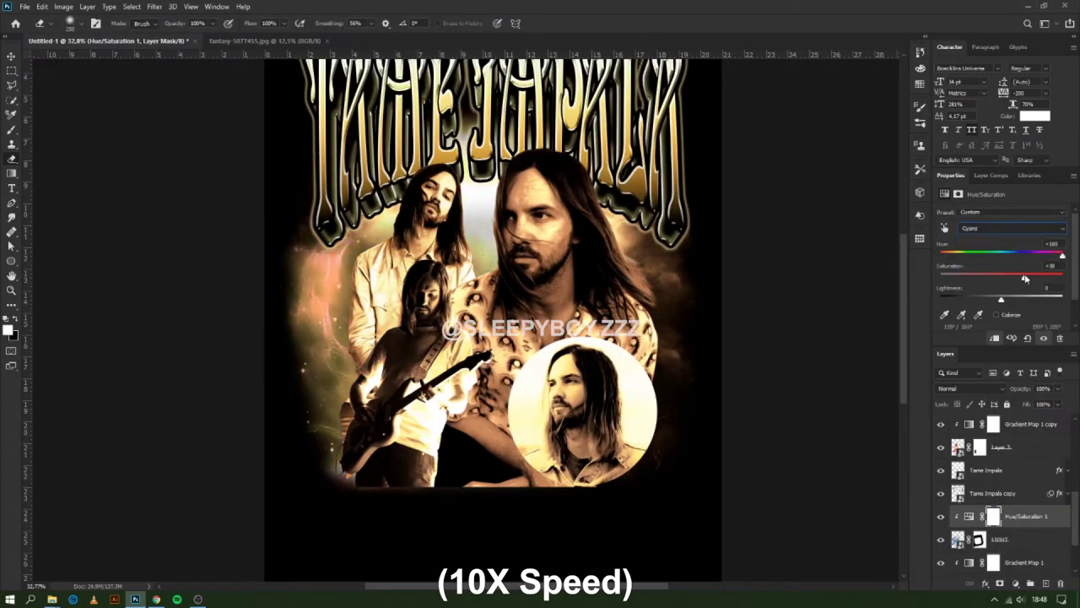
Step: Shrink the LIGHT flame to about 86%, then duplicate it and mirror the copy to the right side
{"action": "left_click", "coordinate": [1000, 539]}
{"action": "scroll", "coordinate": [477, 338], "scroll_direction": "down", "scroll_amount": 1}
{"action": "key", "text": "ctrl+t"}
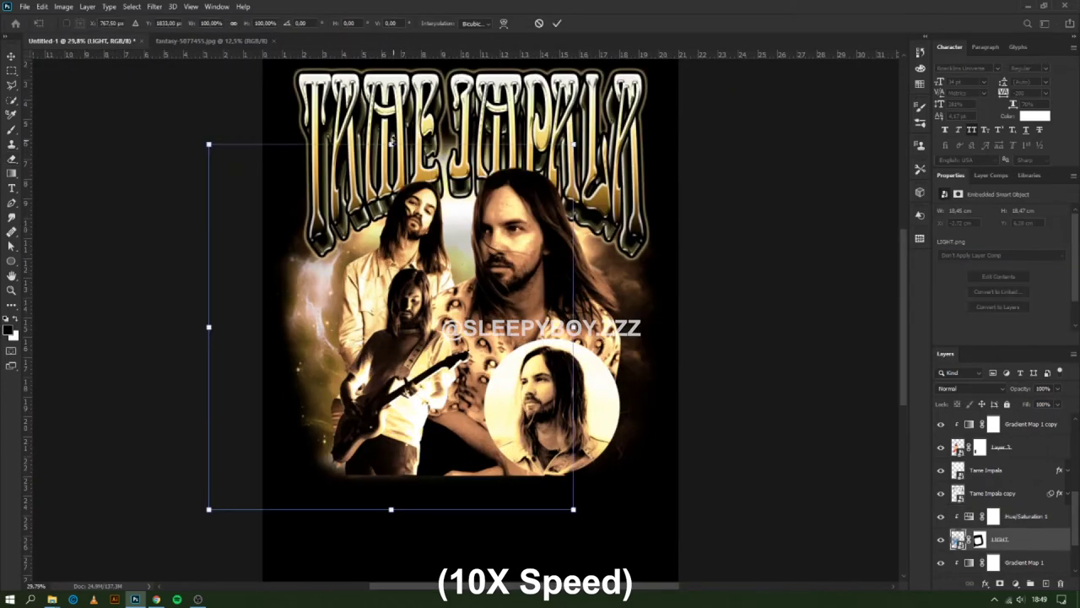
{"action": "left_click_drag", "start_coordinate": [571, 144], "coordinate": [542, 183]}
{"action": "key", "text": "ctrl+j"}
{"action": "key", "text": "ctrl+t"}
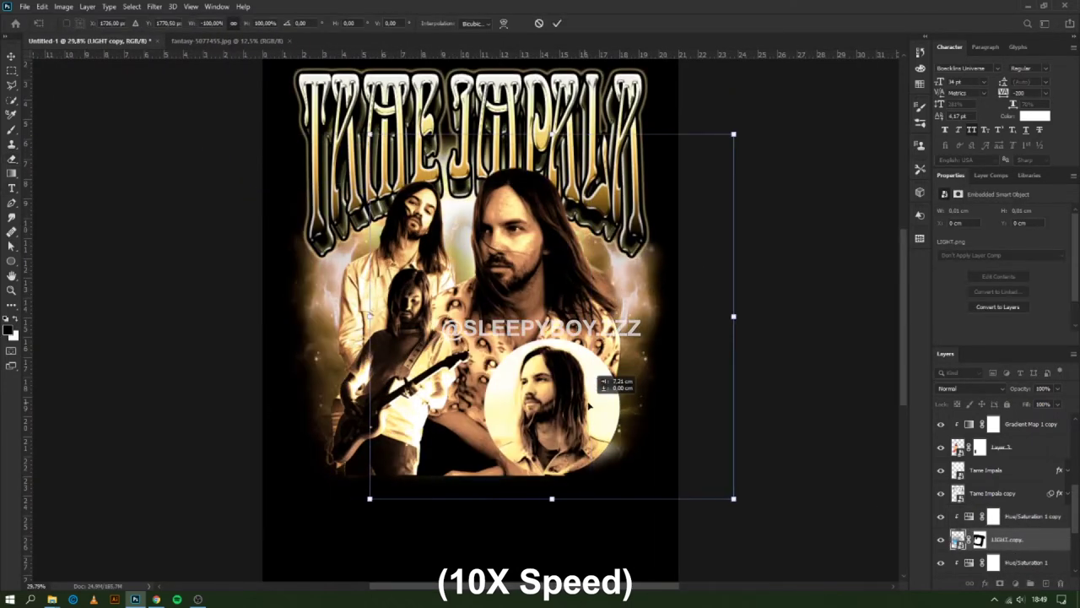
{"action": "key", "text": "Return"}
Step: Add an Exposure adjustment above the flame copy, raising gamma to brighten it (+0.49)
{"action": "scroll", "coordinate": [810, 459], "scroll_direction": "up", "scroll_amount": 2}
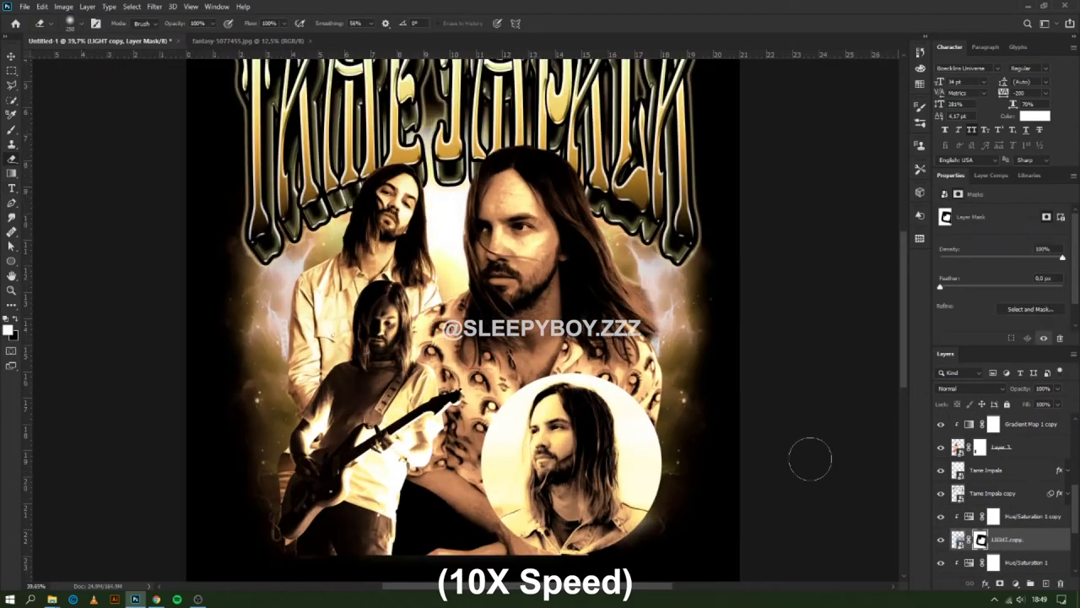
{"action": "left_click", "coordinate": [1015, 583]}
{"action": "left_click", "coordinate": [1042, 405]}
{"action": "left_click_drag", "start_coordinate": [1001, 283], "coordinate": [989, 285]}
Step: Group the title layers and name the groups TEXT and BACKGROUND
{"action": "scroll", "coordinate": [540, 321], "scroll_direction": "down", "scroll_amount": 2}
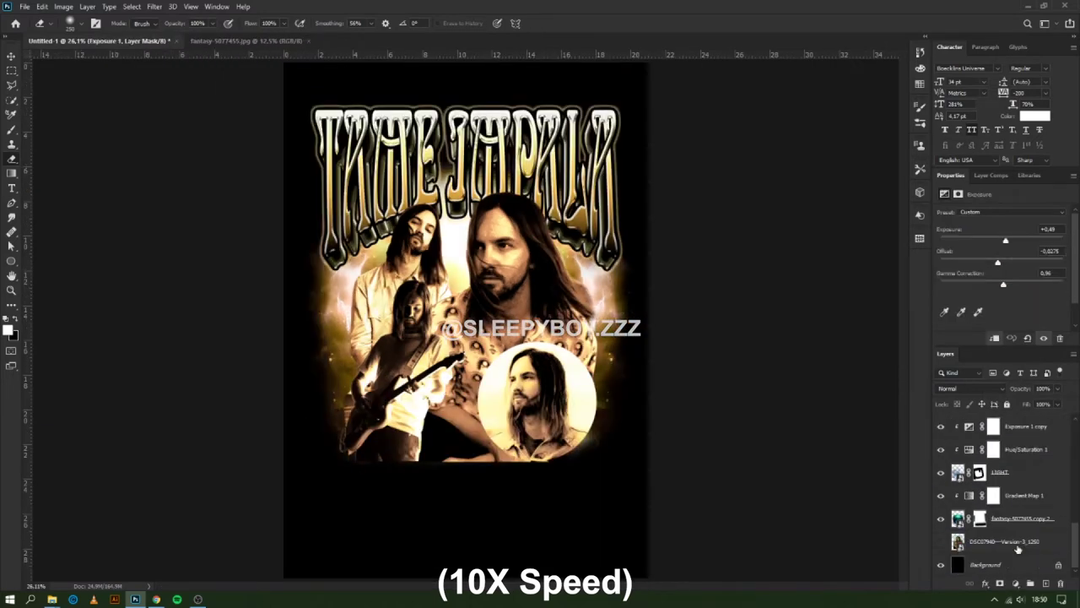
{"action": "key", "text": "ctrl+g"}
{"action": "scroll", "coordinate": [464, 321], "scroll_direction": "up", "scroll_amount": 2}
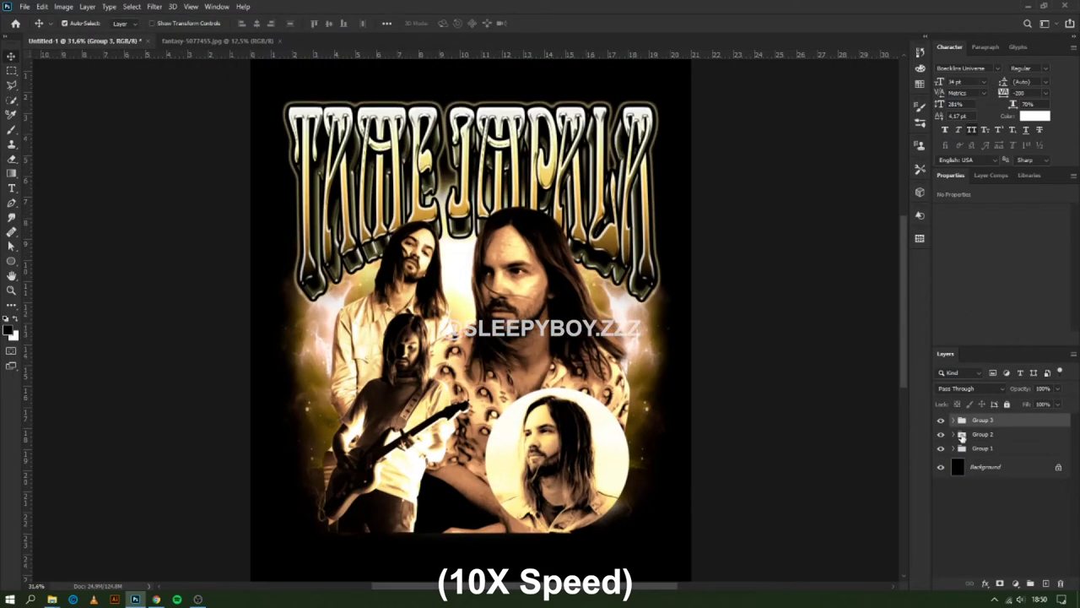
{"action": "double_click", "coordinate": [982, 434]}
{"action": "type", "text": "TEXT"}
{"action": "double_click", "coordinate": [982, 448]}
{"action": "type", "text": "BACKGROUND"}
Step: Add a Gradient Map that runs from black to a peach stop to warm the background
{"action": "left_click", "coordinate": [1015, 584]}
{"action": "left_click", "coordinate": [1017, 565]}
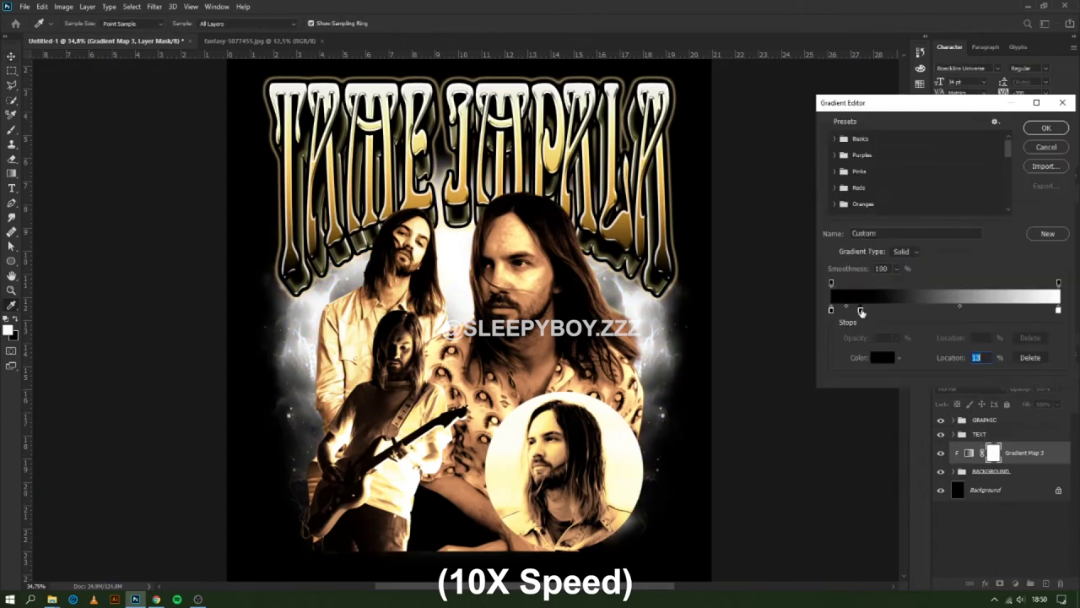
{"action": "double_click", "coordinate": [932, 310]}
{"action": "left_click", "coordinate": [1042, 285]}
{"action": "left_click", "coordinate": [846, 309]}
{"action": "left_click", "coordinate": [931, 310]}
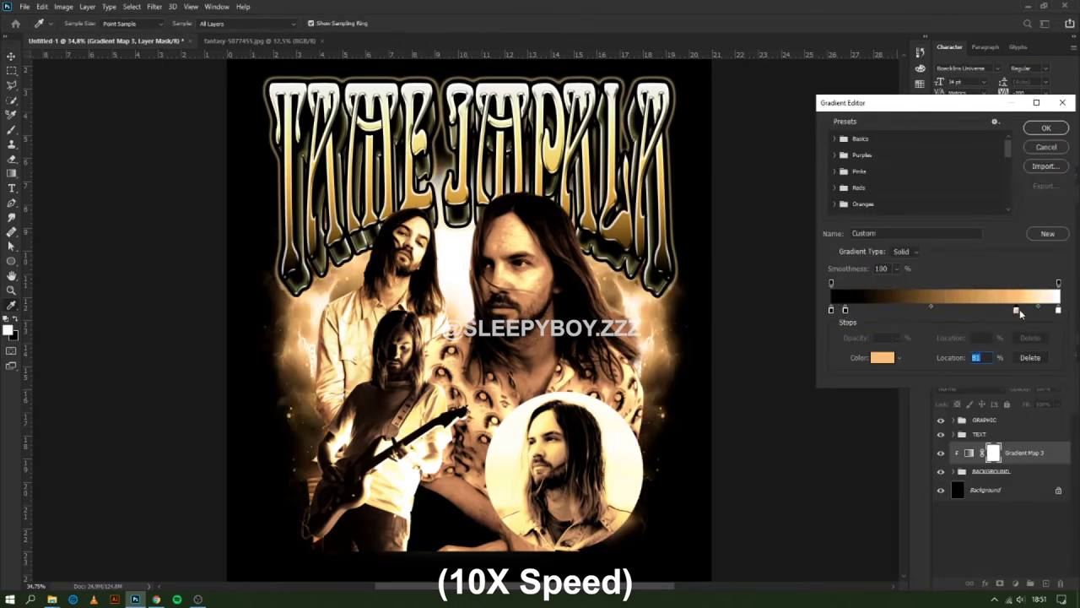
{"action": "left_click", "coordinate": [882, 357]}
{"action": "left_click", "coordinate": [1038, 292]}
{"action": "left_click", "coordinate": [1046, 128]}
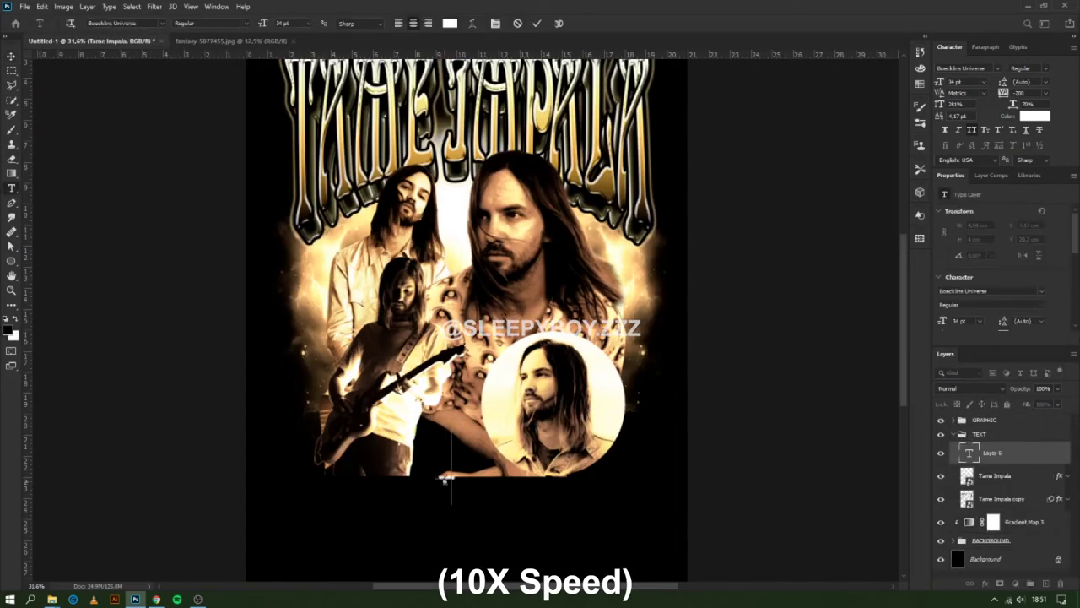
Step: Enlarge the white 'currents' text so it spans the lower poster beneath the portraits
{"action": "left_click", "coordinate": [157, 599]}
{"action": "mouse_move", "coordinate": [135, 599]}
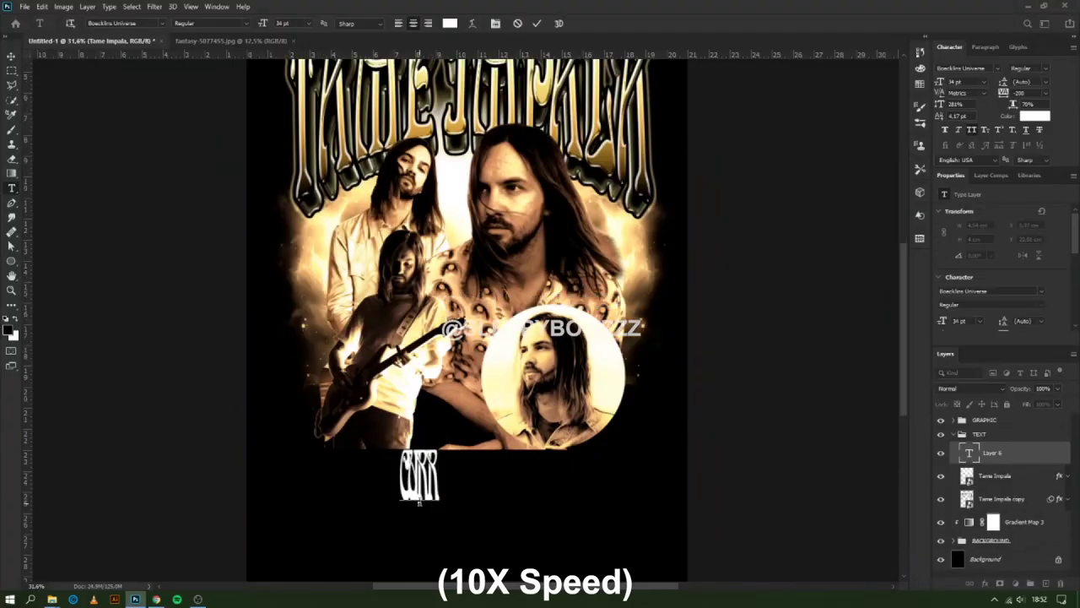
{"action": "left_click_drag", "start_coordinate": [534, 455], "coordinate": [659, 506]}
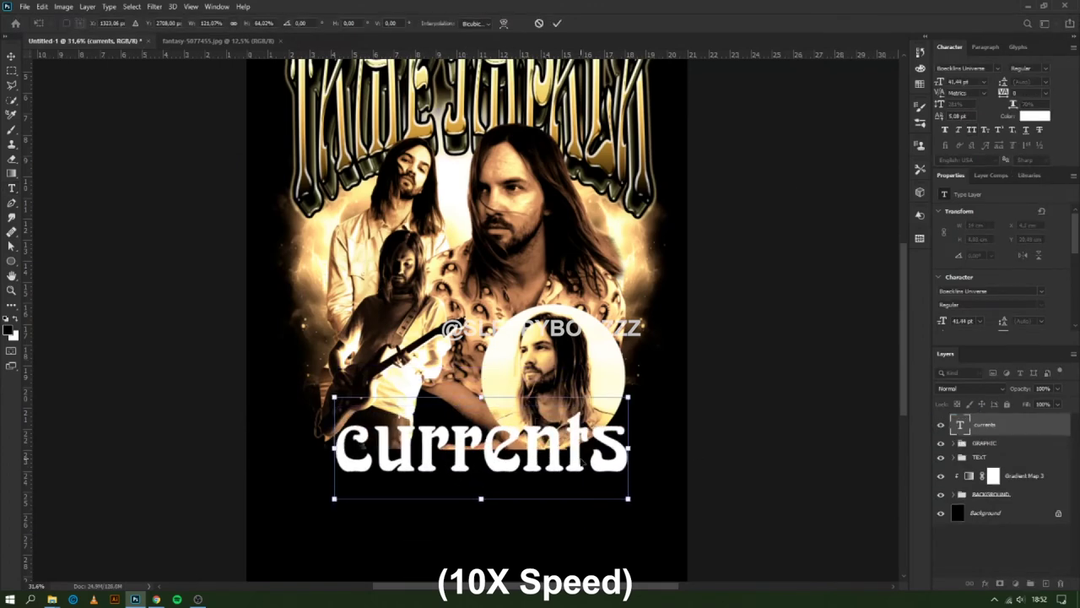
{"action": "key", "text": "ctrl+plus"}
{"action": "key", "text": "Return"}
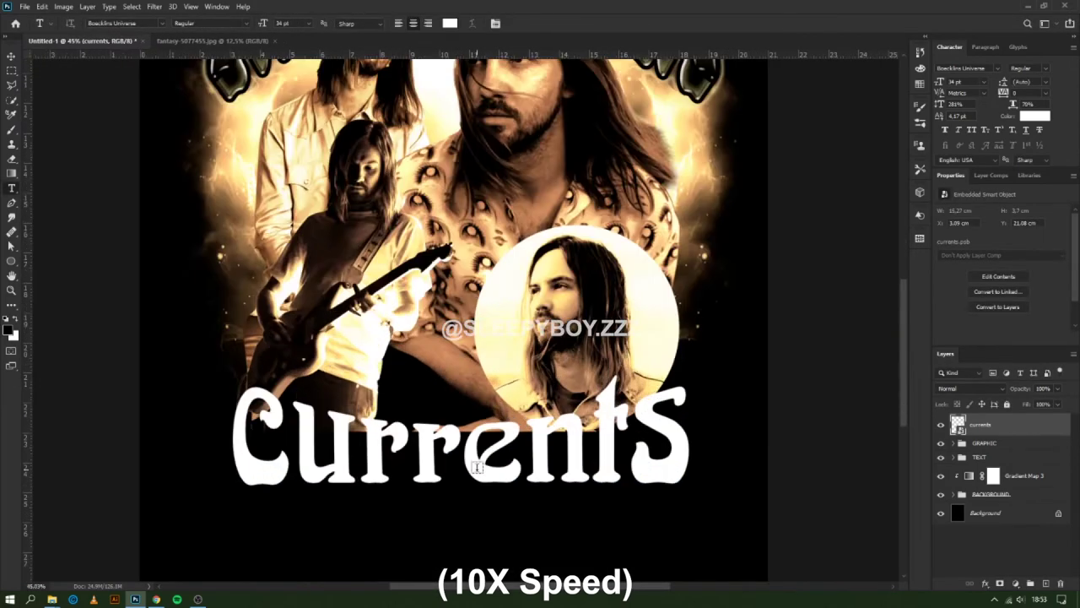
Step: Save and close the currents smart object, returning to the poster
{"action": "double_click", "coordinate": [958, 424]}
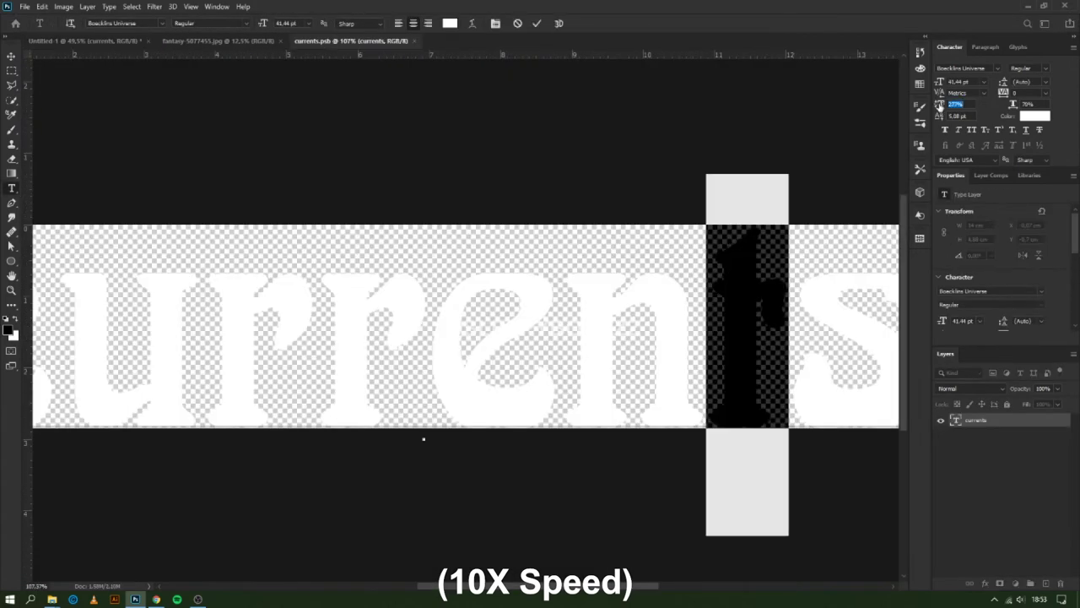
{"action": "key", "text": "ctrl+s"}
{"action": "key", "text": "ctrl+w"}
Step: Give the currents layer Bevel, Stroke and a reversed gold Gradient Overlay style
{"action": "double_click", "coordinate": [1004, 424]}
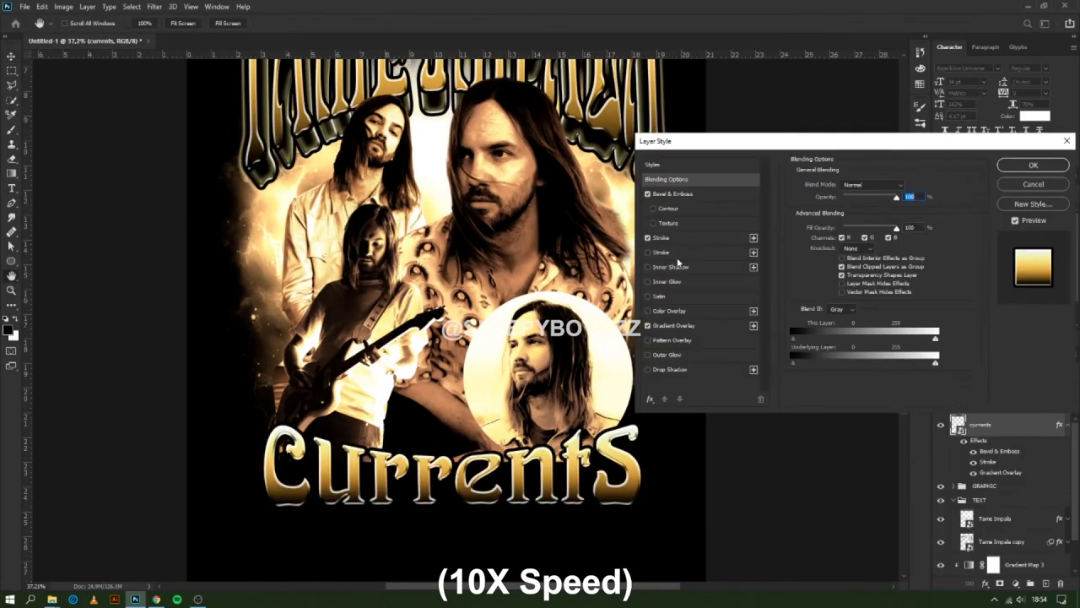
{"action": "key", "text": "Return"}
{"action": "double_click", "coordinate": [1000, 472]}
{"action": "left_click", "coordinate": [848, 244]}
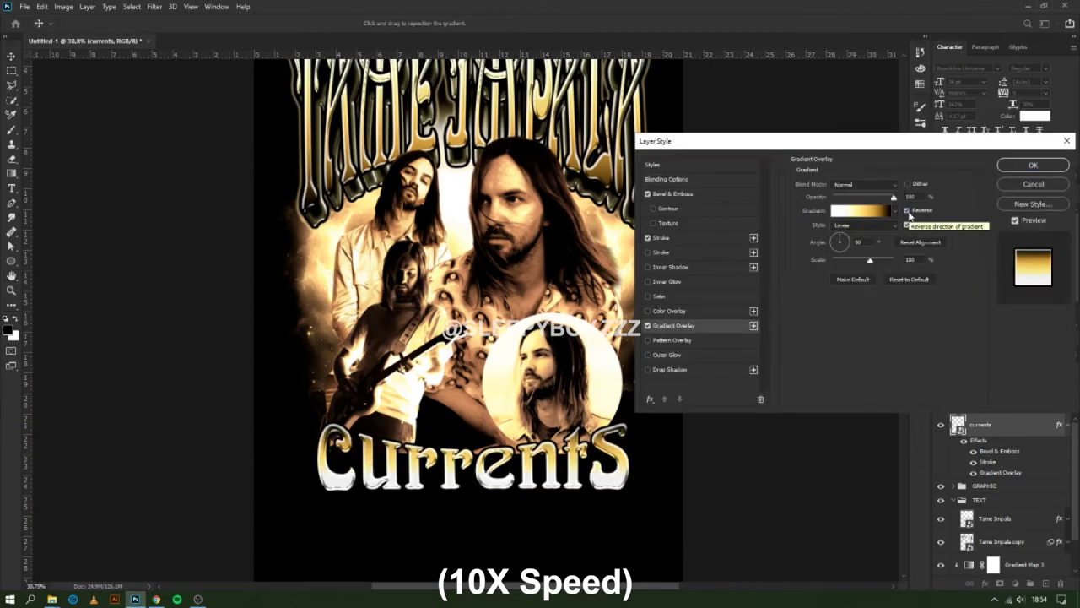
{"action": "left_click", "coordinate": [969, 309]}
{"action": "left_click", "coordinate": [1045, 128]}
Step: Add a clipped Hue/Saturation adjustment and shift its hue
{"action": "key", "text": "Return"}
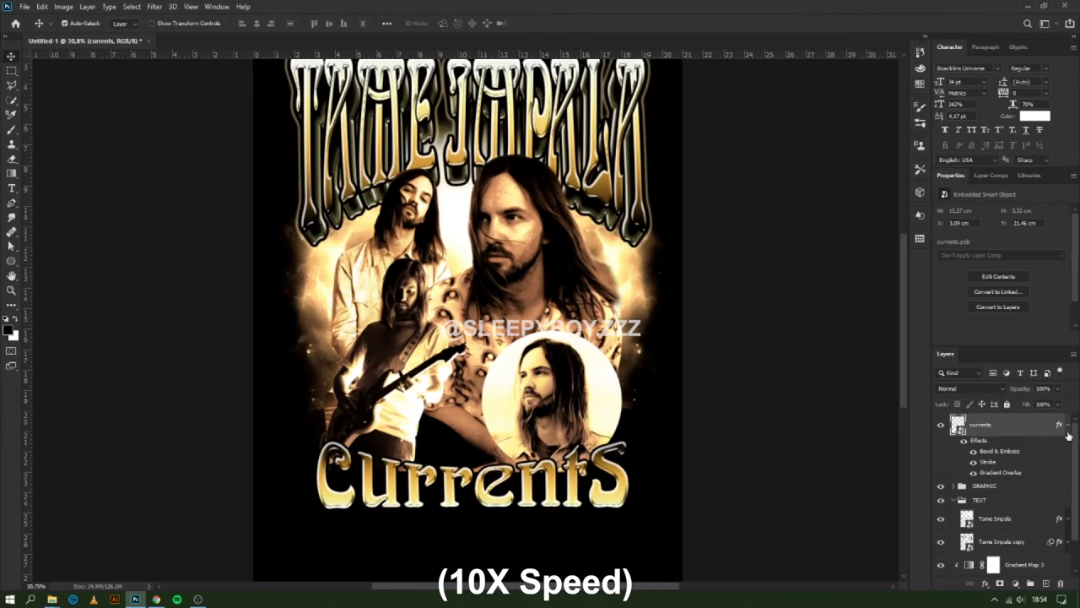
{"action": "left_click", "coordinate": [1015, 583]}
{"action": "mouse_move", "coordinate": [1001, 253]}
{"action": "left_mouse_down"}
{"action": "mouse_move", "coordinate": [1037, 254]}
{"action": "mouse_move", "coordinate": [995, 255]}
{"action": "left_mouse_up"}
Step: Keep the adjustment's blend mode at Normal and select the GRAPHIC group
{"action": "left_click", "coordinate": [962, 388]}
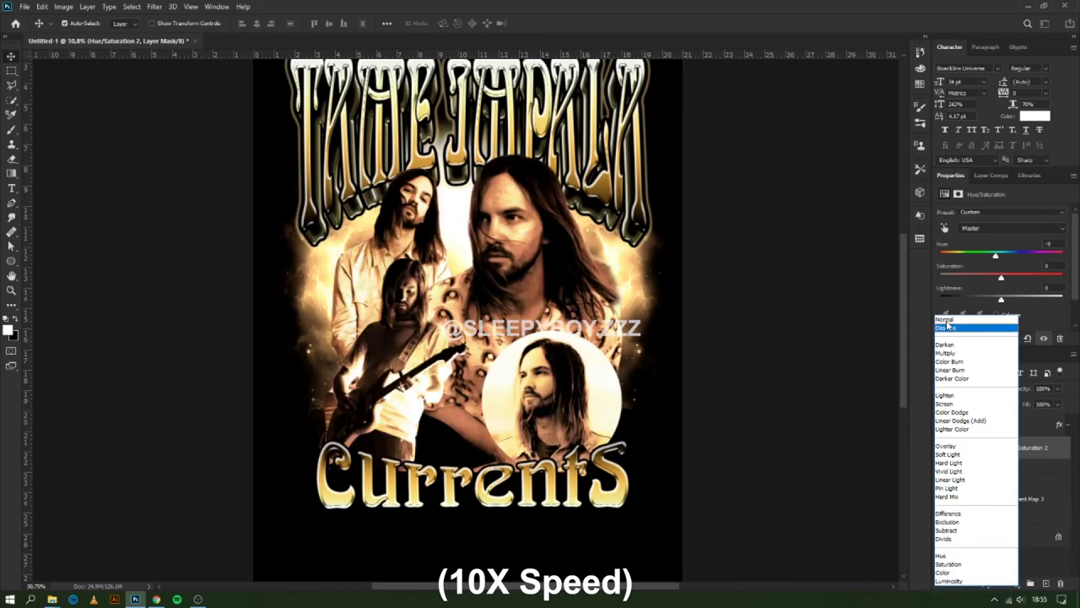
{"action": "left_click", "coordinate": [947, 325]}
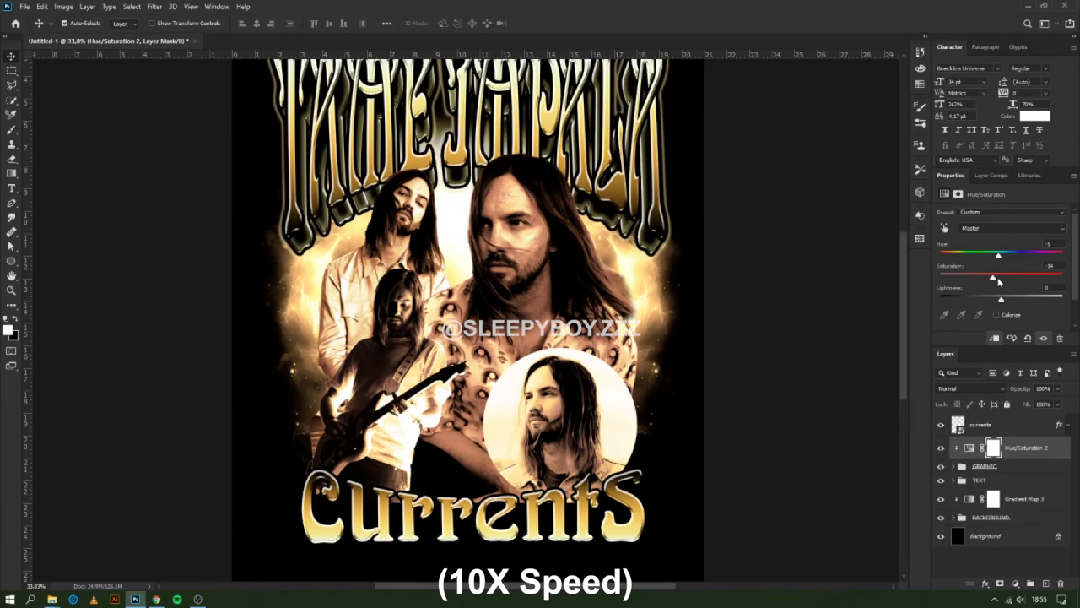
{"action": "left_click", "coordinate": [983, 465]}
{"action": "type", "text": "@ sleepy boy"}
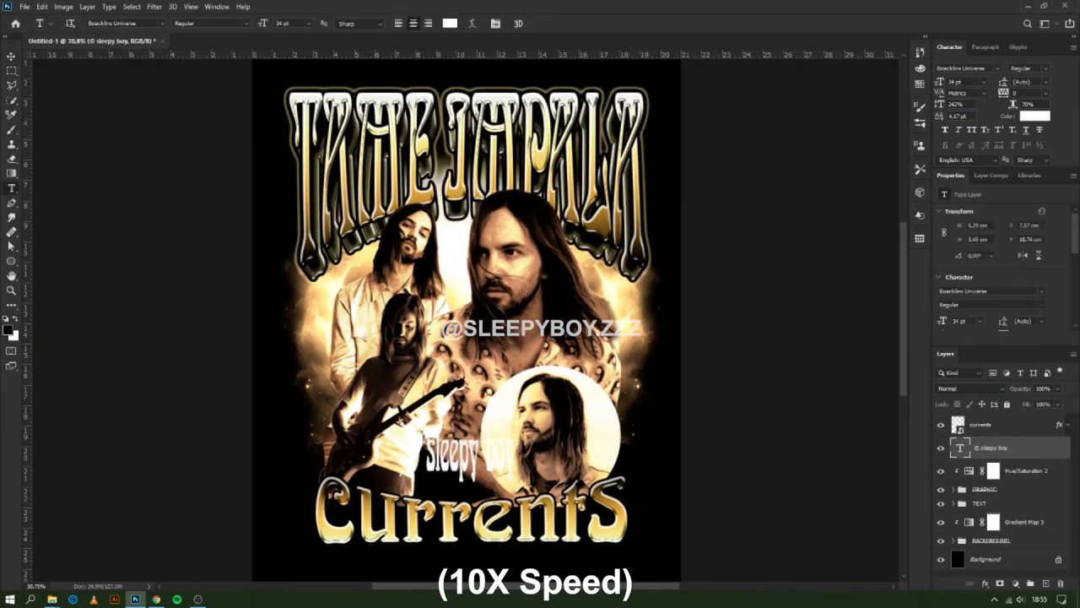
Step: Set the '© sleepy boy' credit text's font to Arial Bold
{"action": "left_click", "coordinate": [966, 67]}
{"action": "type", "text": "Arial"}
{"action": "key", "text": "Return"}
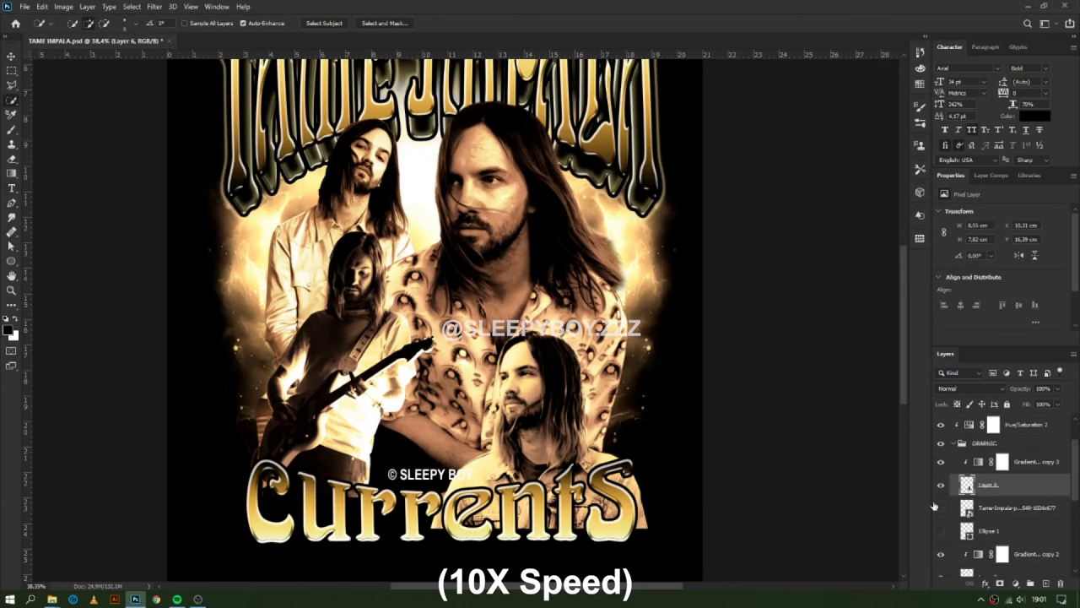
Step: Move the Layer 6 portrait to the bottom centre and mask it in with the Brush
{"action": "key", "text": "v"}
{"action": "left_click_drag", "start_coordinate": [540, 397], "coordinate": [507, 405]}
{"action": "scroll", "coordinate": [492, 401], "scroll_direction": "down", "scroll_amount": 3}
{"action": "scroll", "coordinate": [492, 401], "scroll_direction": "up", "scroll_amount": 5}
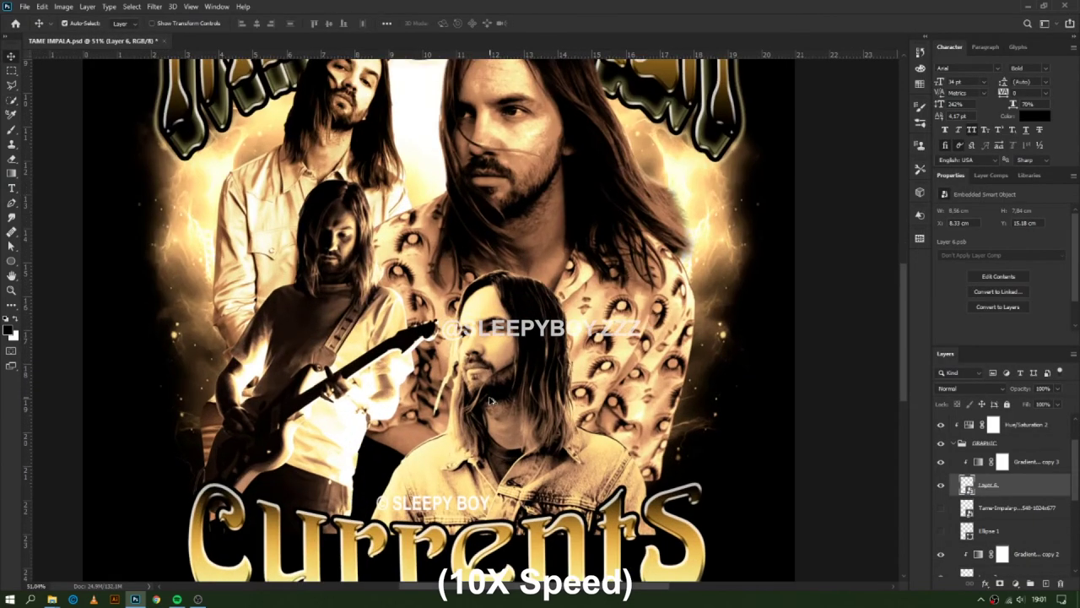
{"action": "left_click", "coordinate": [1031, 583]}
{"action": "key", "text": "b"}
{"action": "scroll", "coordinate": [455, 329], "scroll_direction": "up", "scroll_amount": 2}
Step: Add a top Hue/Saturation layer with Hue -19 and Saturation -15
{"action": "key", "text": "ctrl+0"}
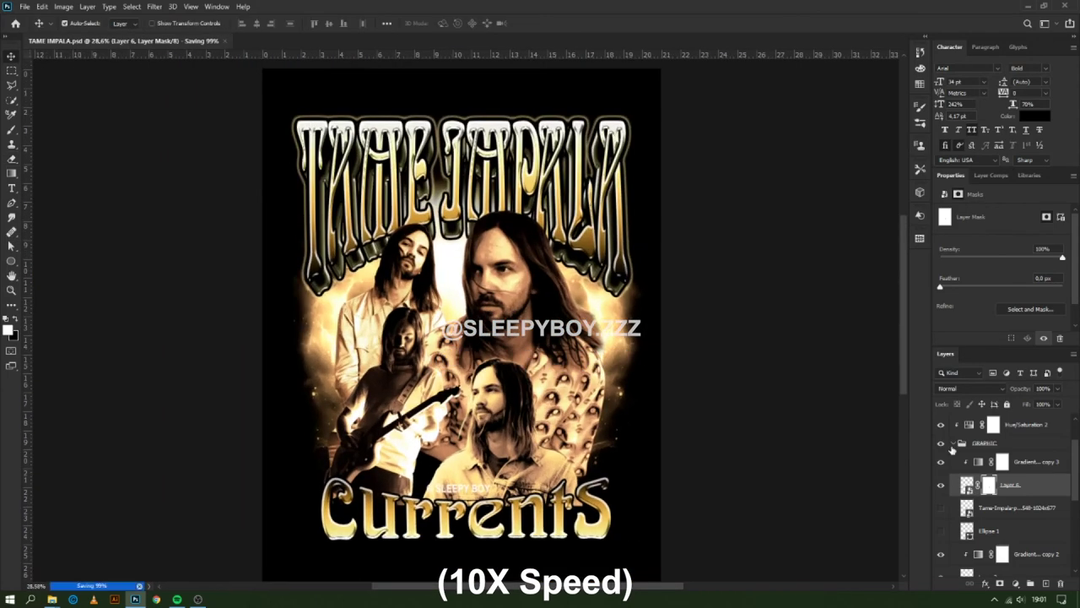
{"action": "mouse_move", "coordinate": [1002, 252]}
{"action": "left_mouse_down"}
{"action": "mouse_move", "coordinate": [949, 257]}
{"action": "mouse_move", "coordinate": [970, 277]}
{"action": "left_mouse_up"}
{"action": "left_click_drag", "start_coordinate": [948, 253], "coordinate": [962, 254]}
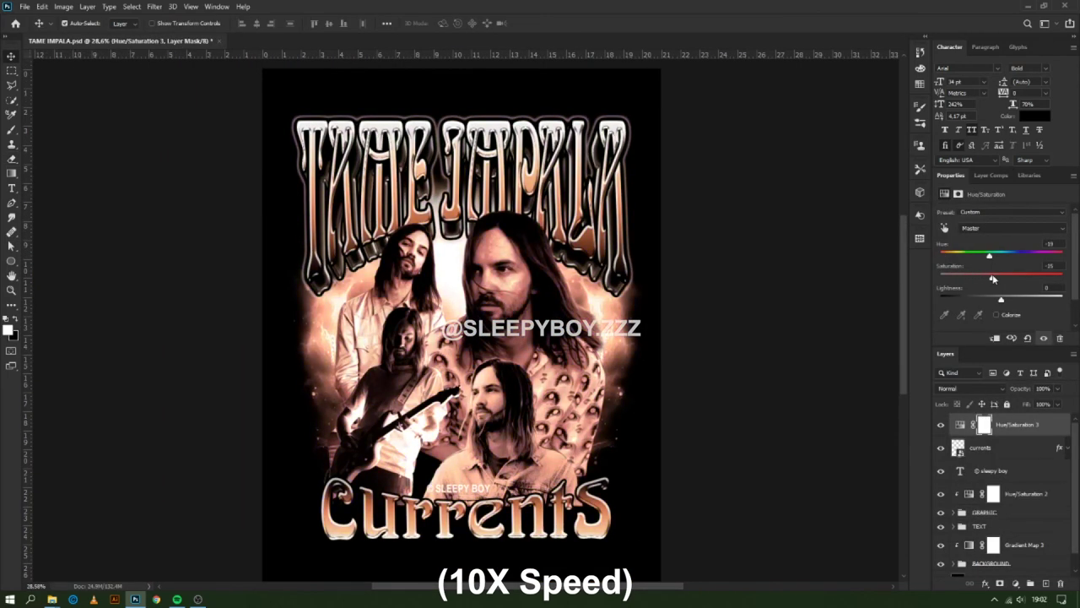